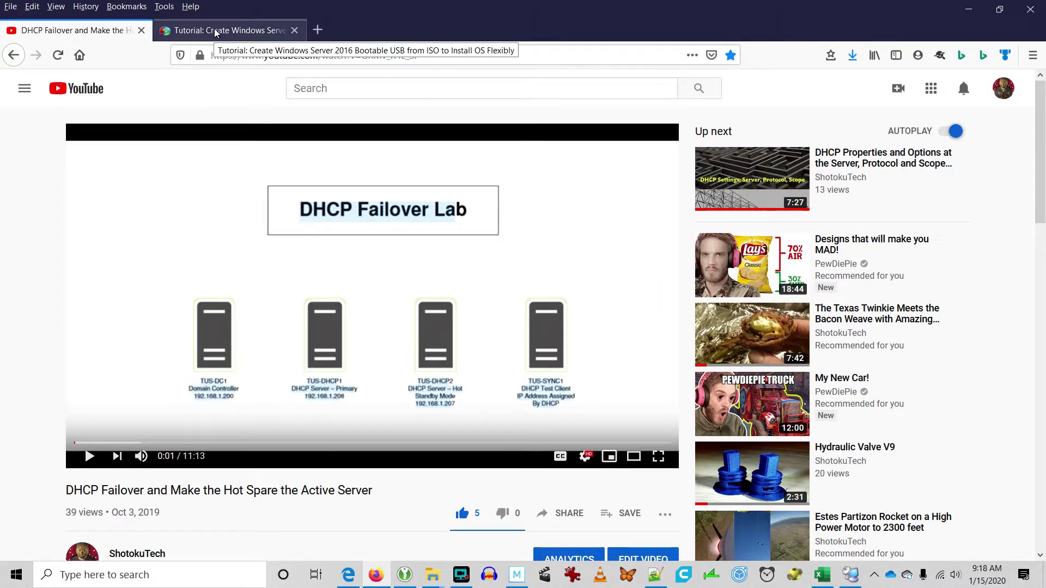
Step: Switch to the 'Tutorial: Create Windows Server 2016 Bootable USB' browser tab
left_click(216, 32)
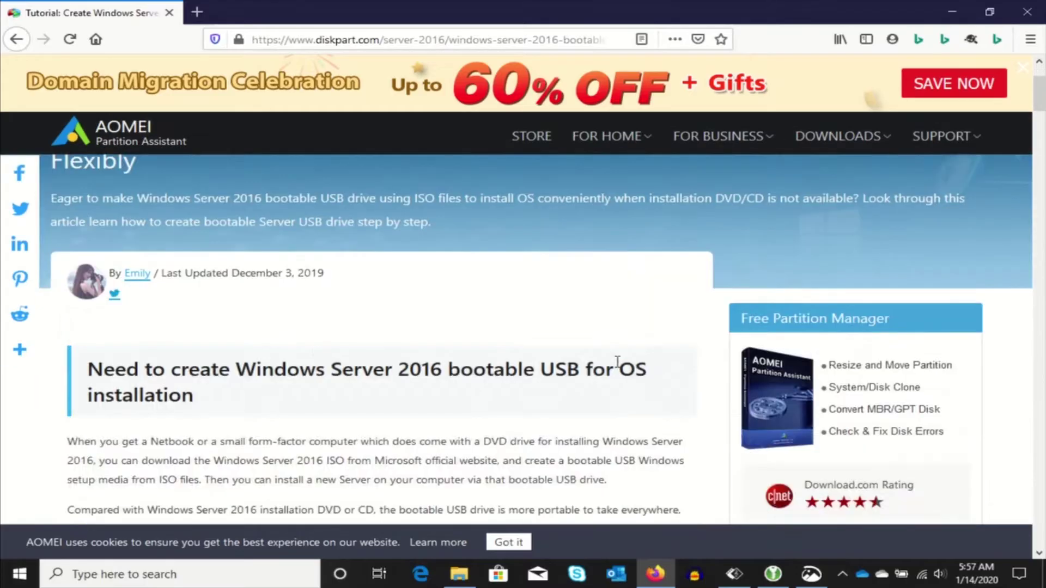
scroll(617, 363, "down", 1)
left_click_drag(209, 364, 74, 331)
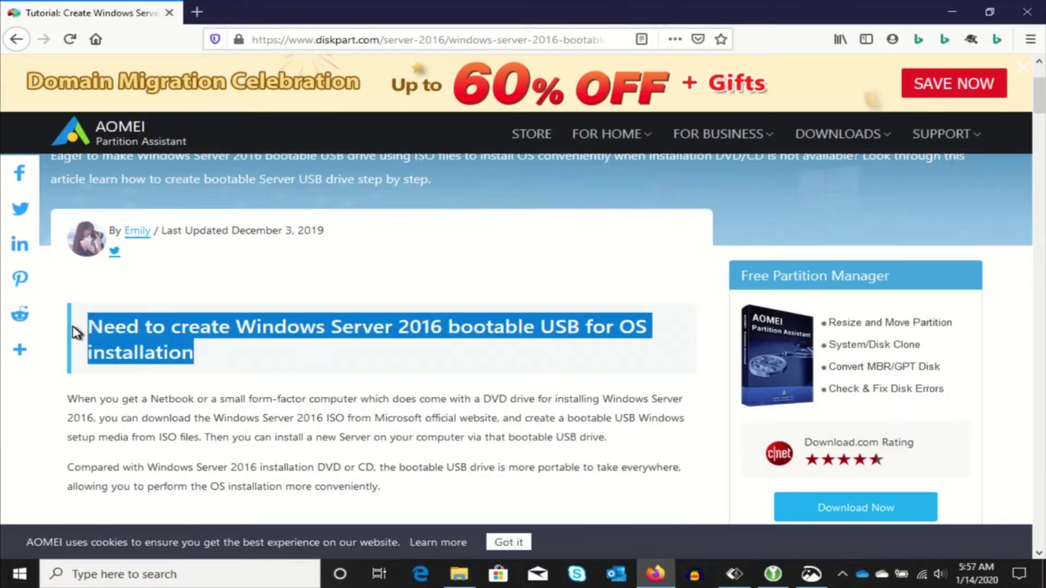
scroll(343, 327, "down", 2)
scroll(347, 358, "down", 3)
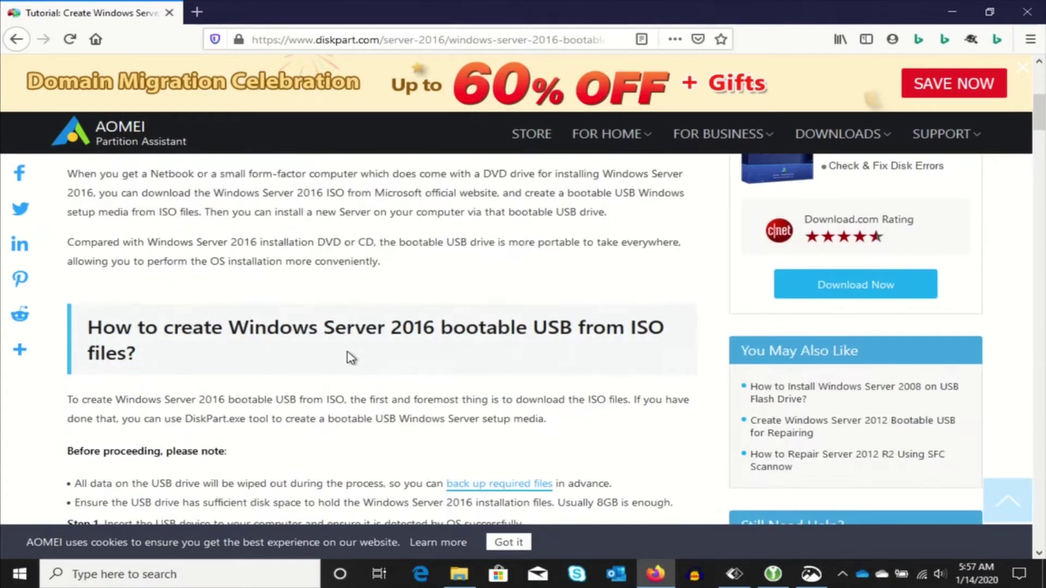
scroll(350, 357, "down", 2)
scroll(348, 352, "down", 2)
scroll(348, 352, "down", 2)
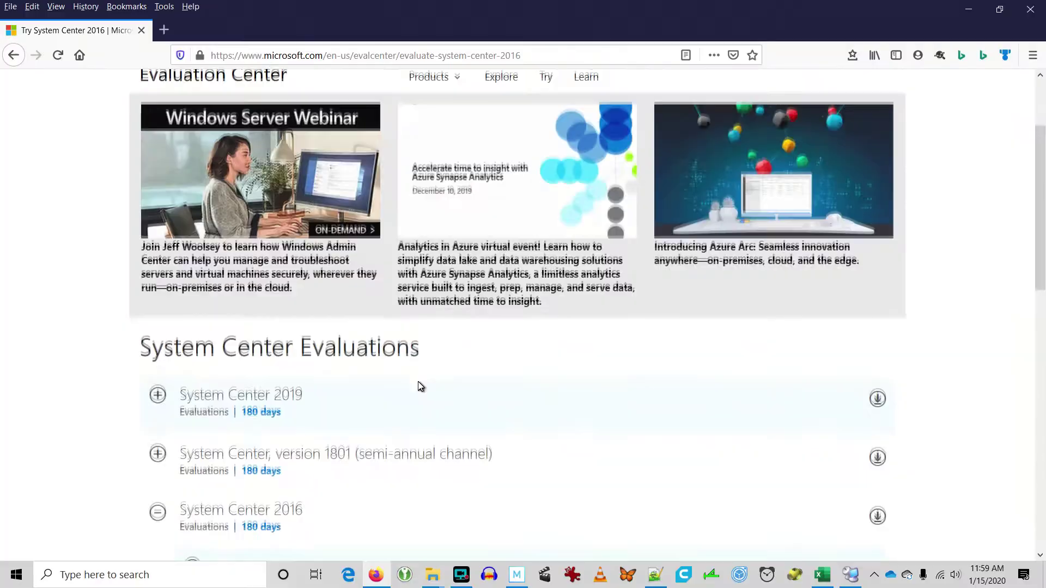
scroll(417, 382, "down", 3)
scroll(418, 382, "down", 1)
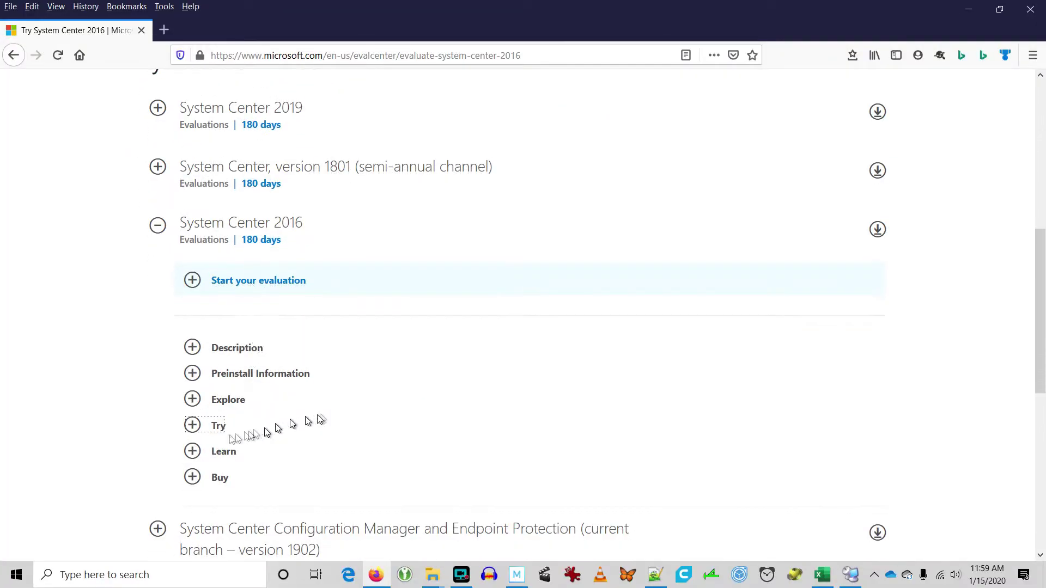
Step: Expand the Try resources for System Center 2016 on the Evaluation Center page
left_click(191, 424)
scroll(197, 421, "down", 5)
left_click_drag(205, 420, 350, 450)
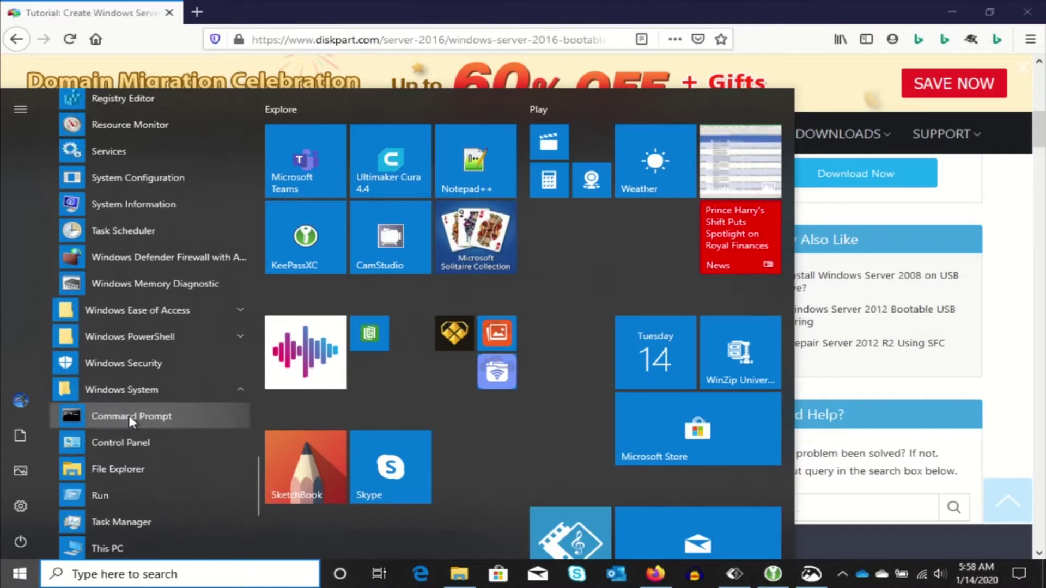
Step: Run Command Prompt as administrator and move its window up over the browser
right_click(131, 418)
mouse_move(174, 455)
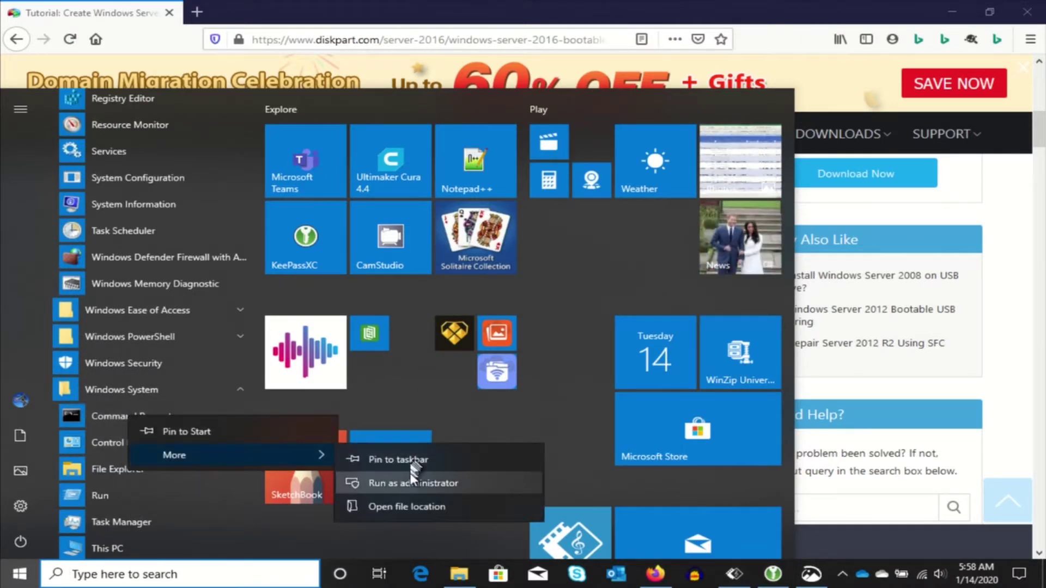
left_click(409, 484)
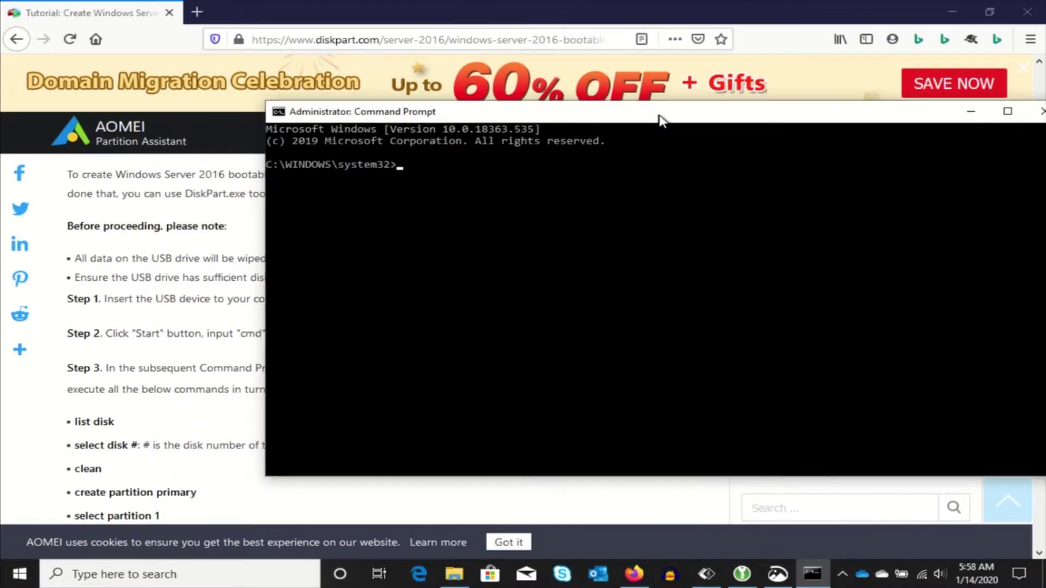
left_click_drag(661, 118, 678, 82)
Step: In diskpart, list disks, select and clean Disk 1, then list again and reselect it
left_click(549, 235)
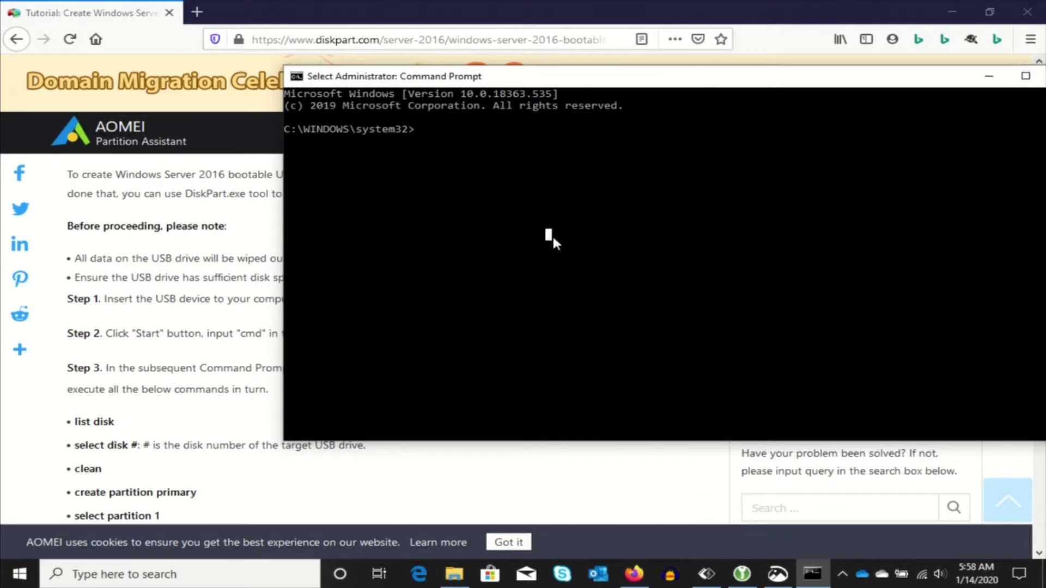
type("di")
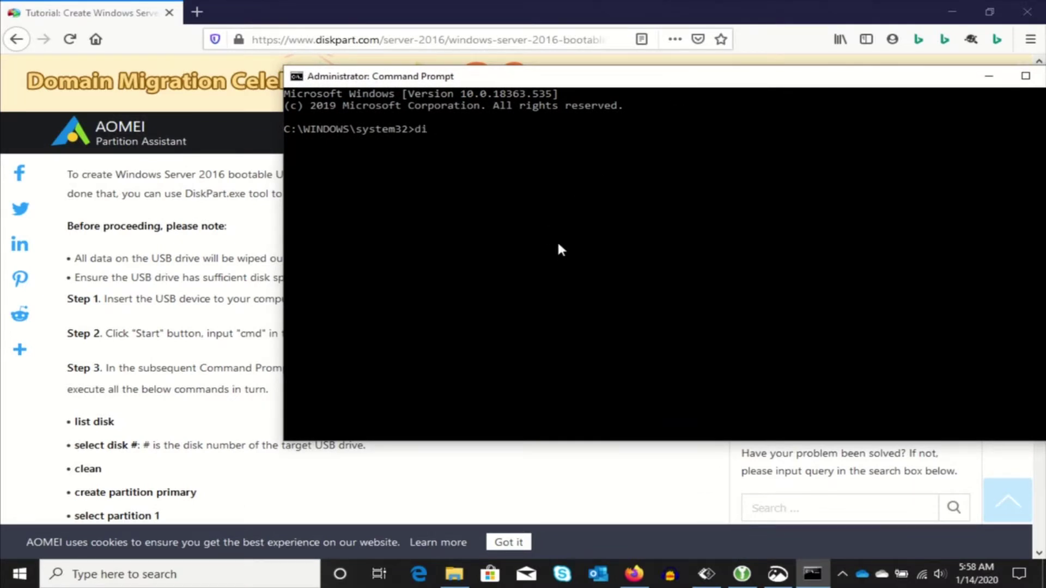
type("skpart")
key("Return")
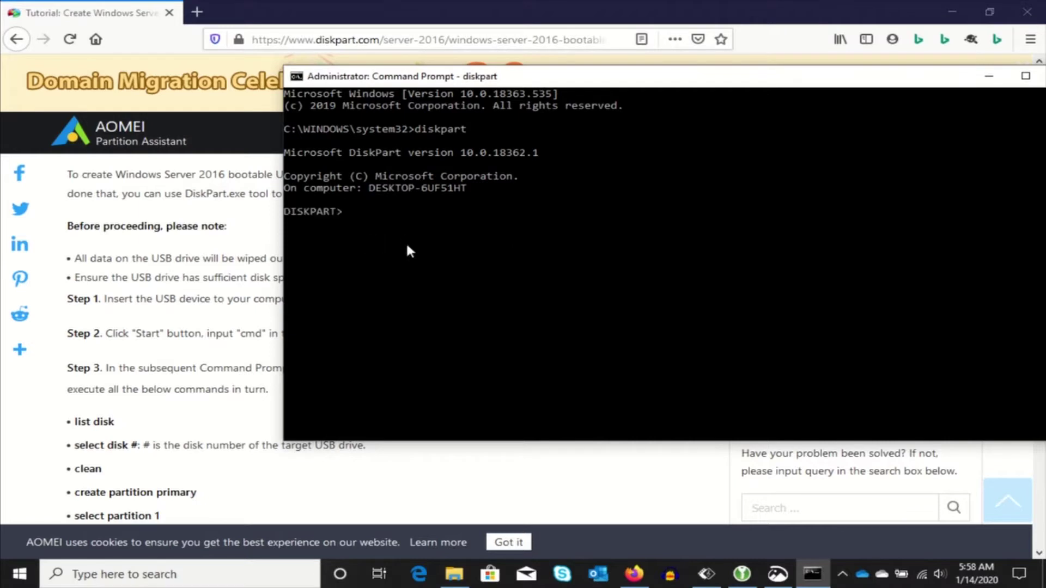
type("list disk")
key("Return")
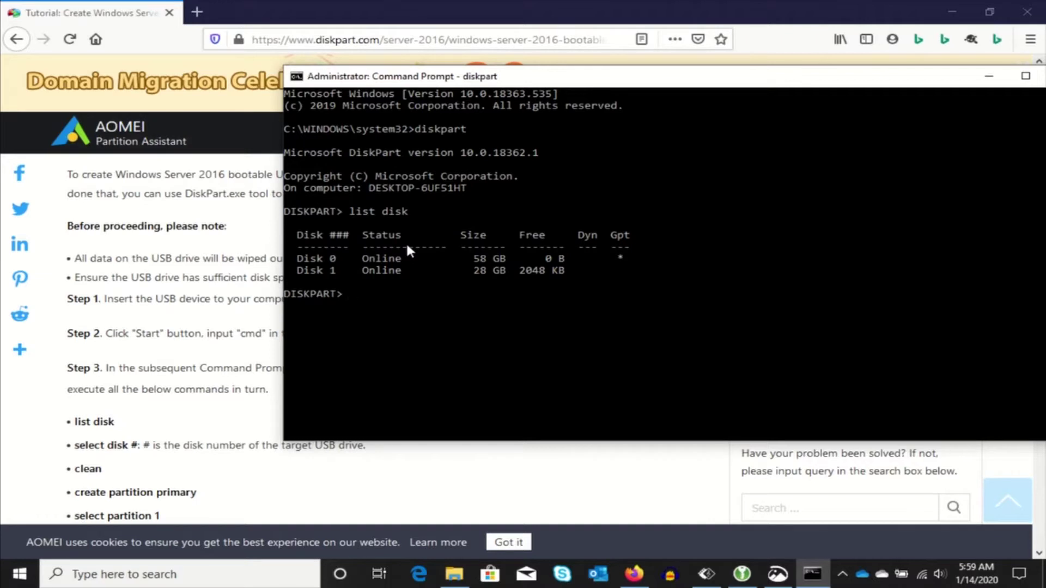
type("s")
type("elect disk ")
type("1")
key("Return")
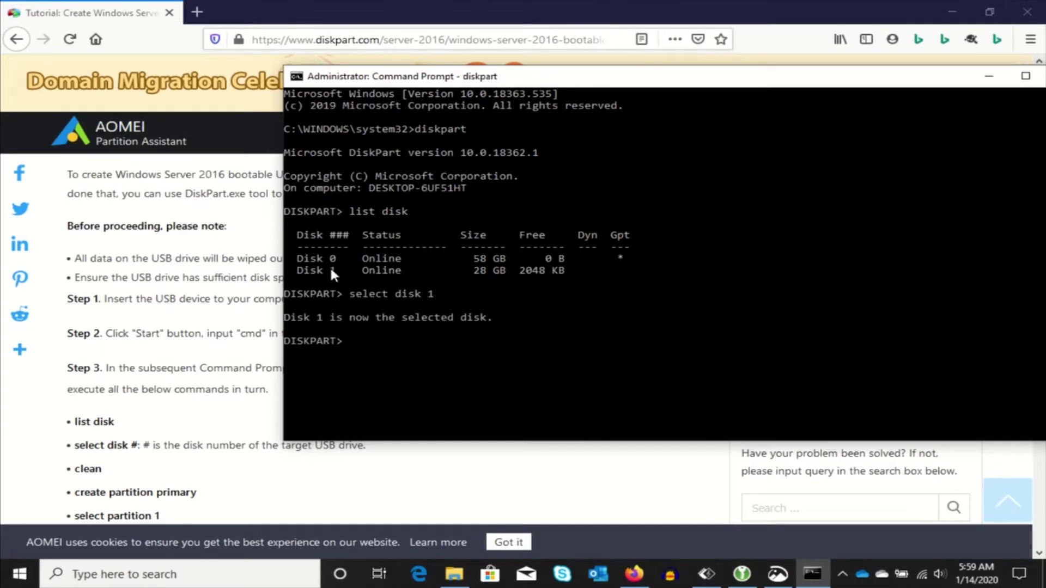
type("clean")
key("Return")
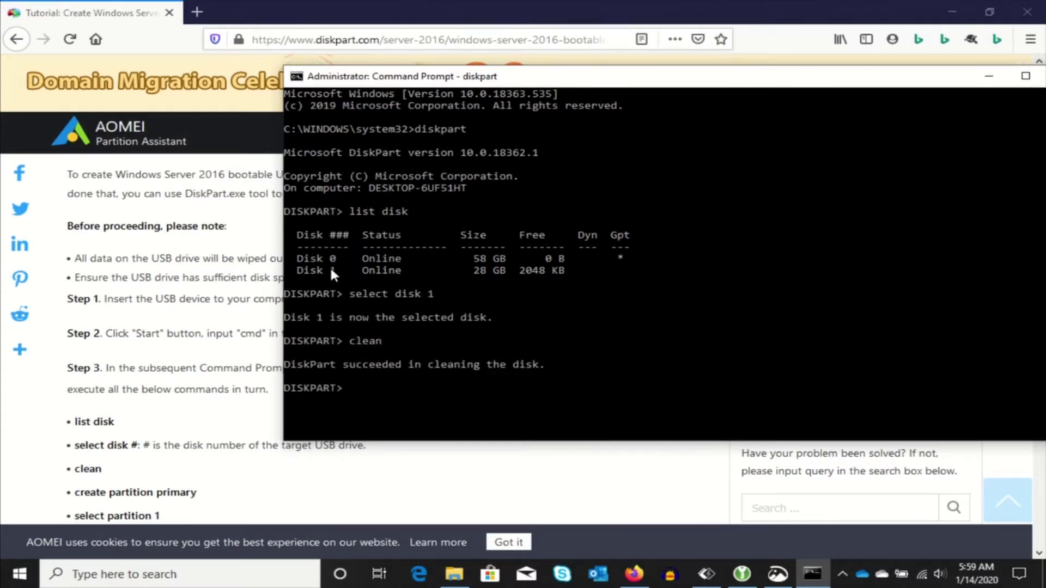
type("list disk")
key("Return")
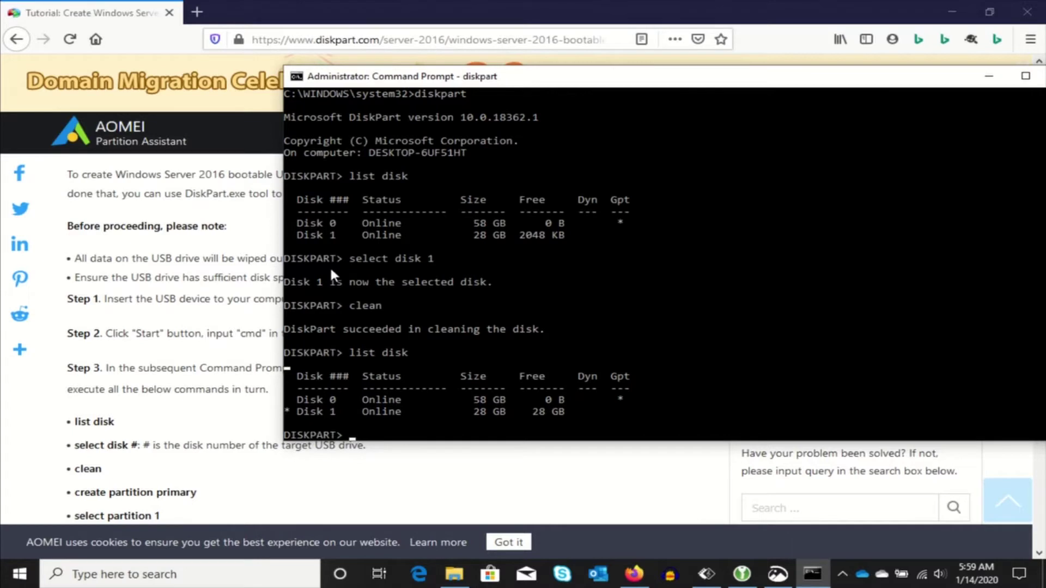
type("list disk")
key("Up")
key("Up")
key("Return")
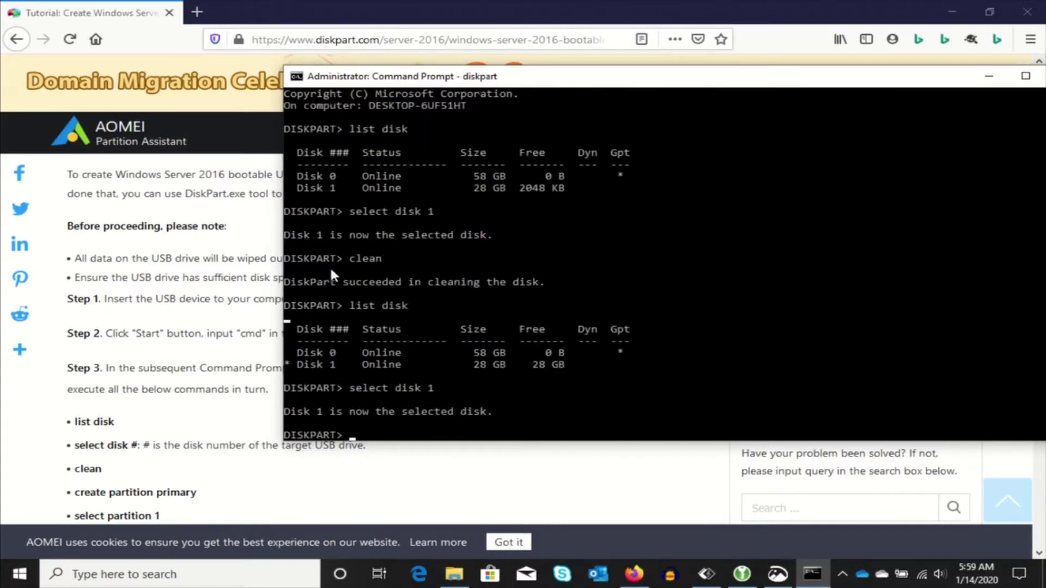
type("create ")
type("parti")
type("tion ")
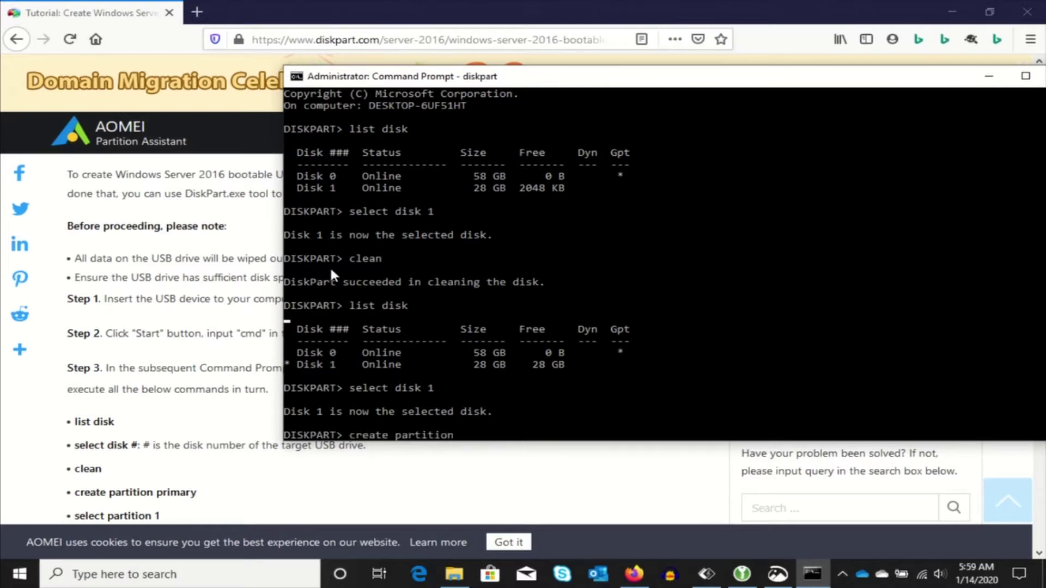
type("primary")
Step: Create a primary partition on Disk 1 and select partition 1
key("Return")
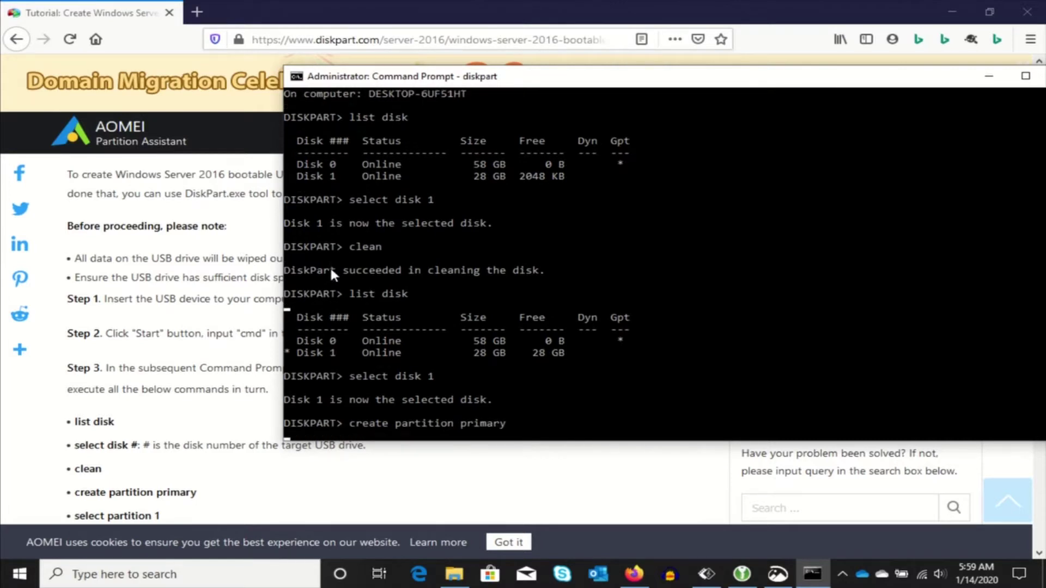
type("se")
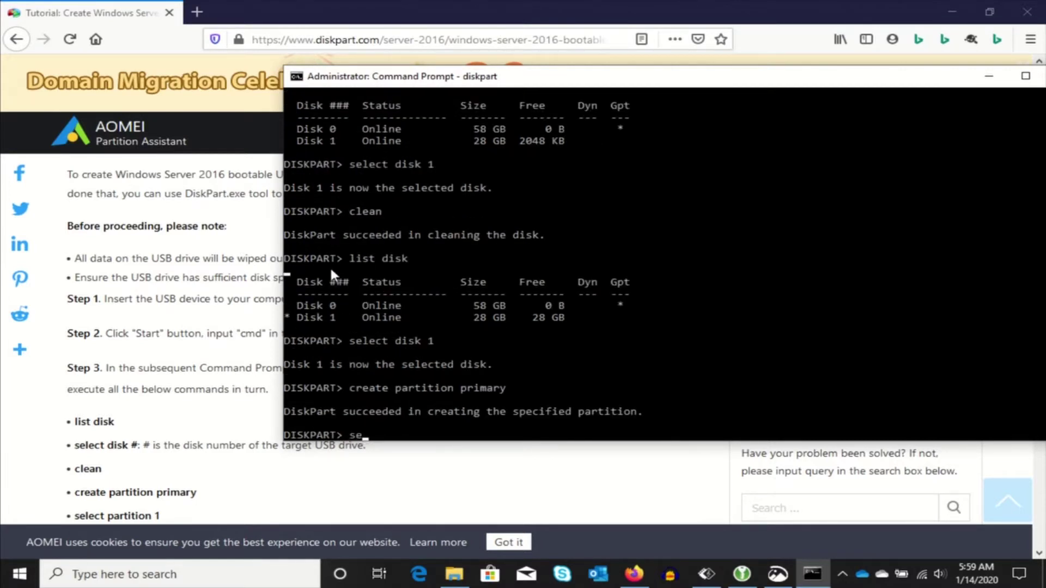
type("lect partition 1")
key("Return")
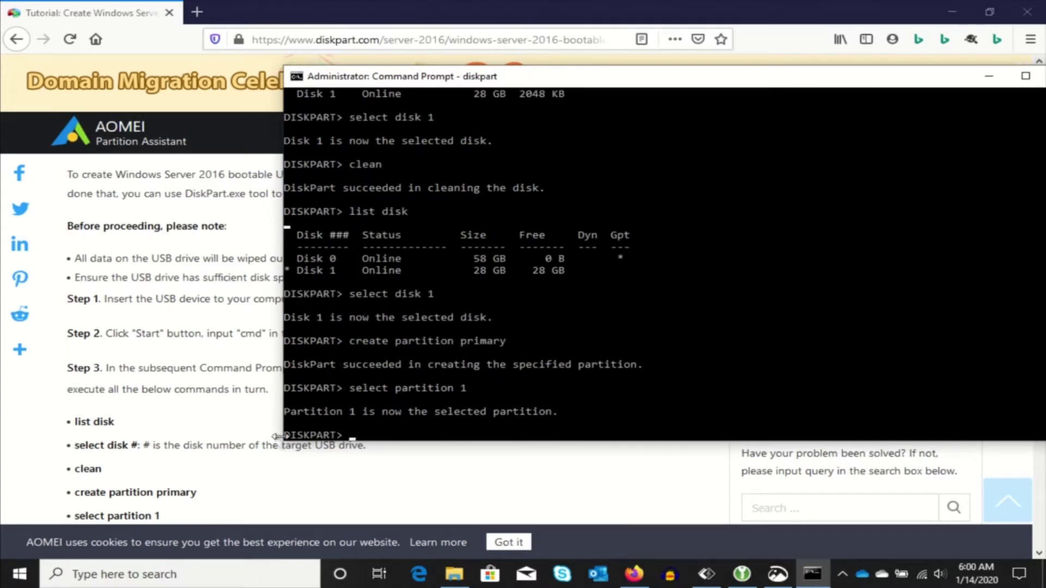
scroll(231, 468, "down", 3)
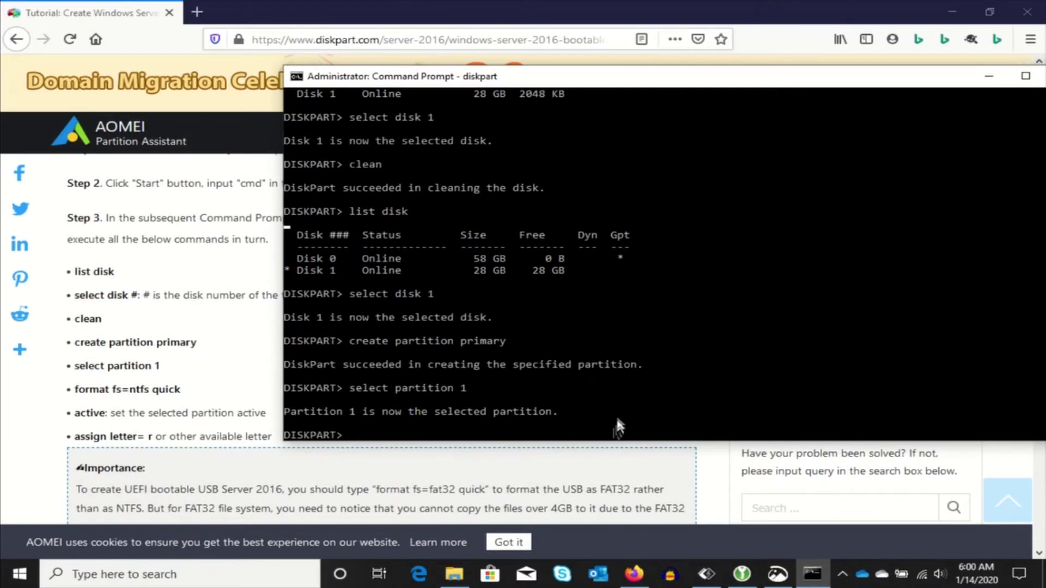
left_click(613, 413)
type("forma")
type("t")
type(" fs=ntfs ")
type("quick")
Step: Quick-format partition 1 as NTFS, mark it active and assign drive letter R
key("Return")
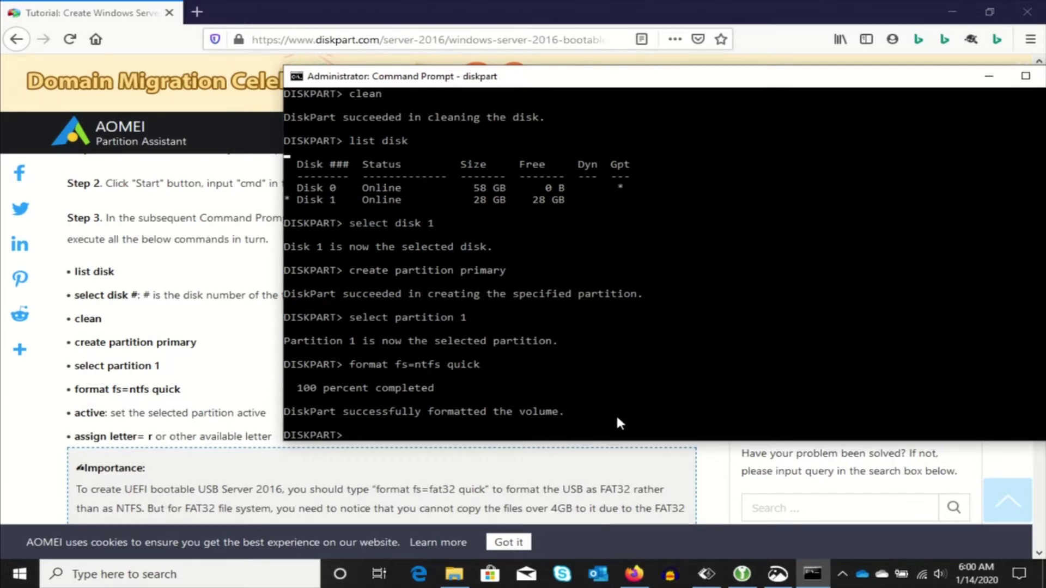
left_click(392, 437)
type("ac")
type("tive")
key("Return")
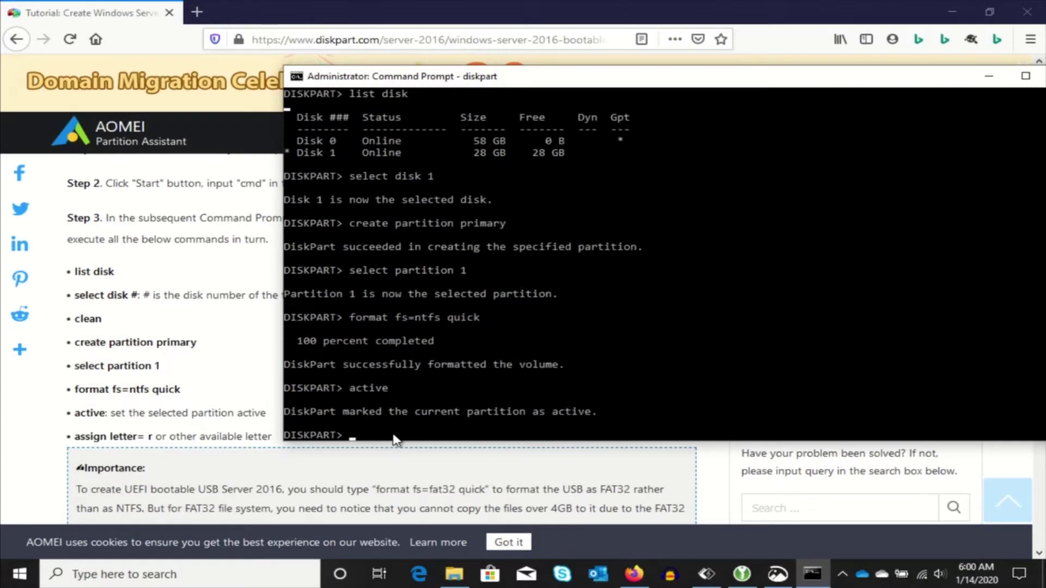
type("assig")
type("n letter=")
type("r")
key("Return")
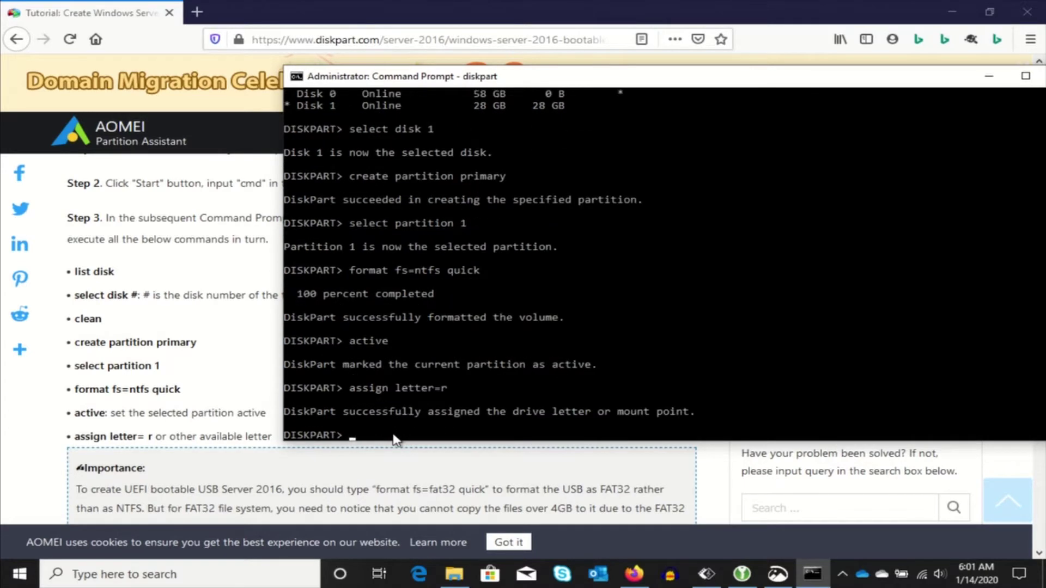
left_click(398, 466)
scroll(414, 441, "down", 3)
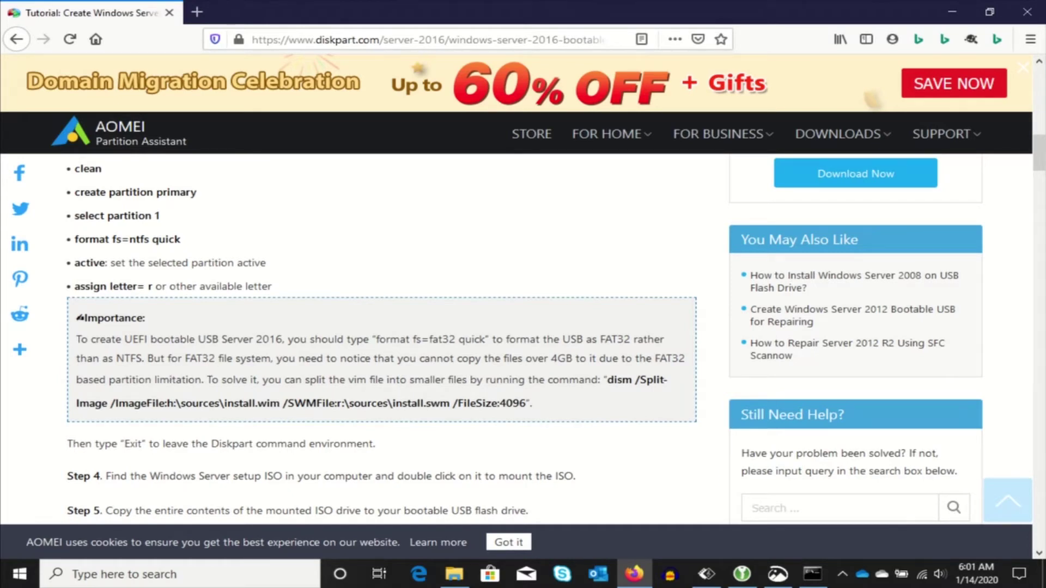
scroll(211, 378, "down", 3)
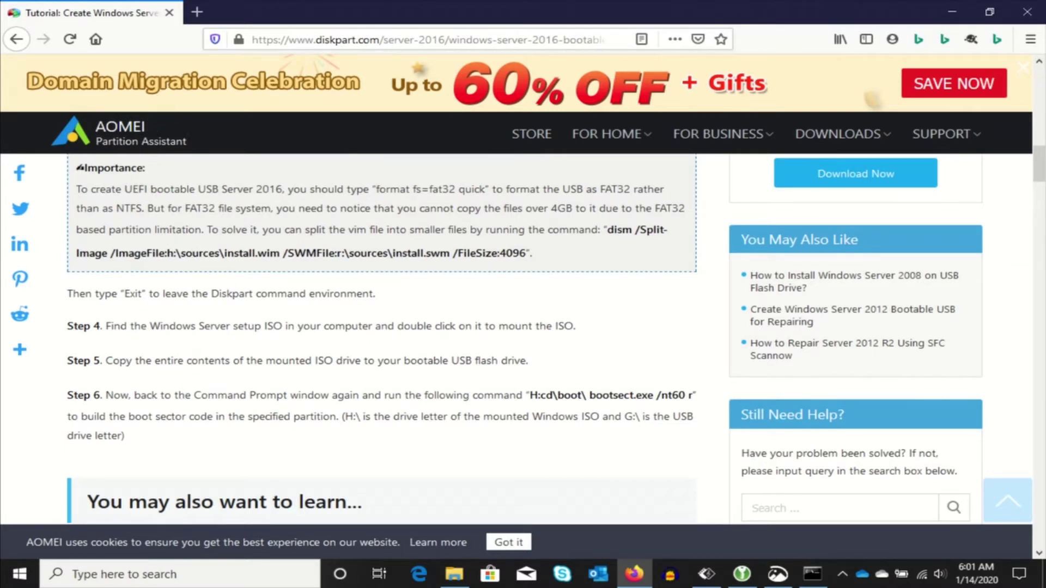
Step: Highlight the tutorial's UEFI, FAT32 and Step 4 ISO notes, then bring up File Explorer
mouse_move(125, 189)
left_mouse_down()
mouse_move(517, 189)
mouse_move(515, 210)
left_mouse_up()
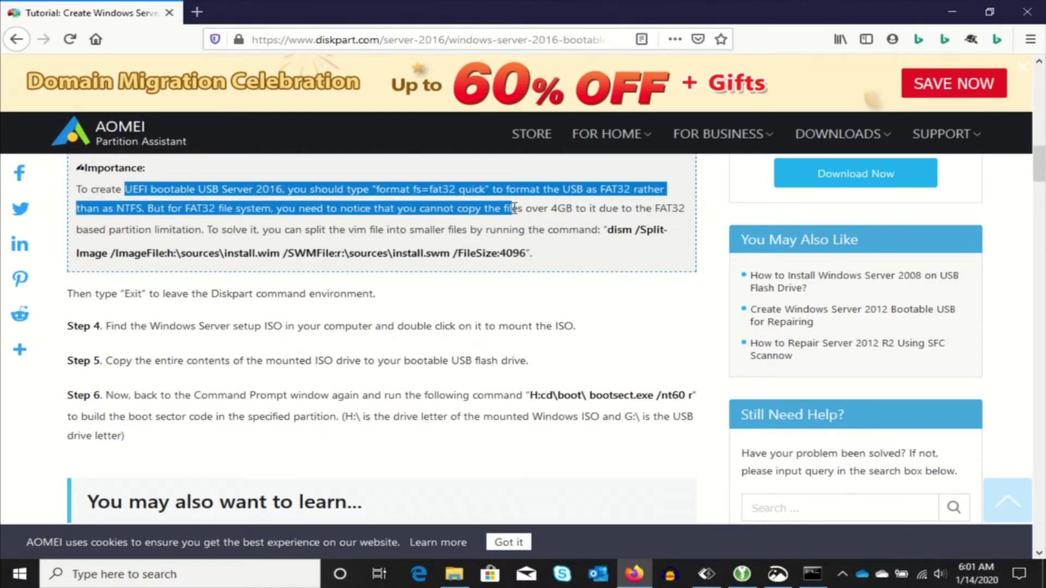
left_click_drag(515, 209, 585, 257)
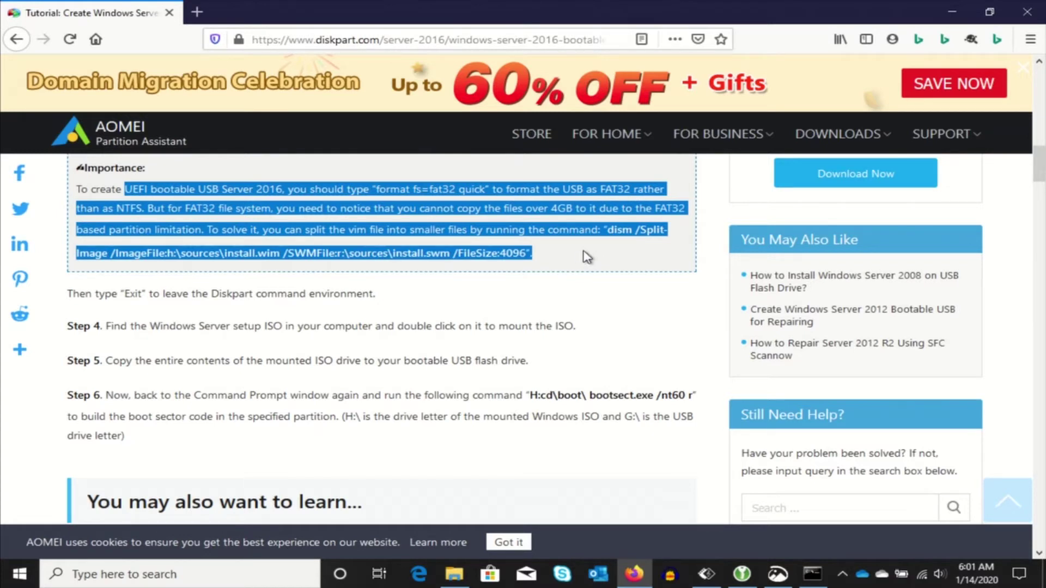
left_click_drag(169, 326, 368, 331)
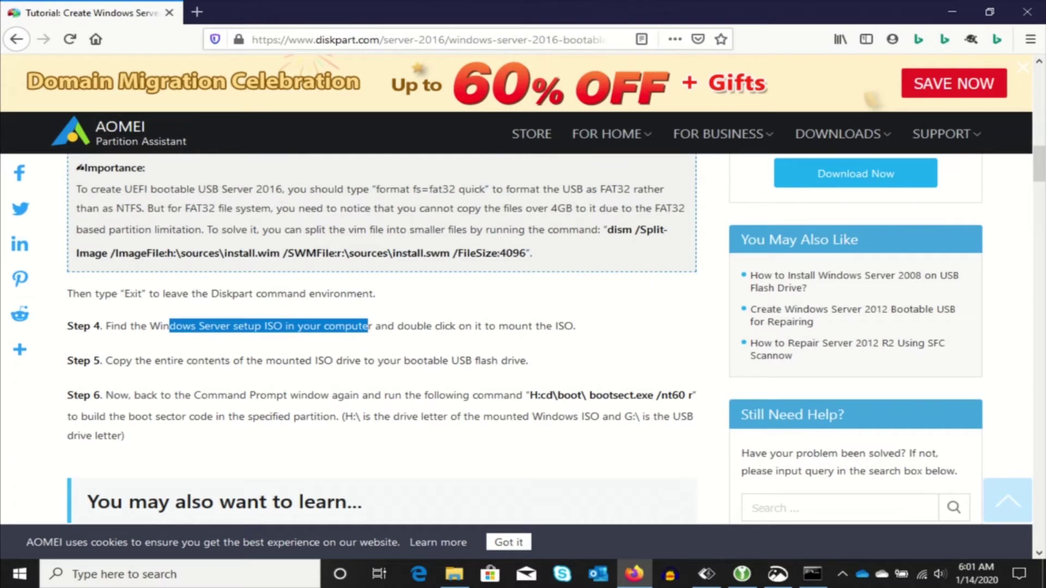
key("super+e")
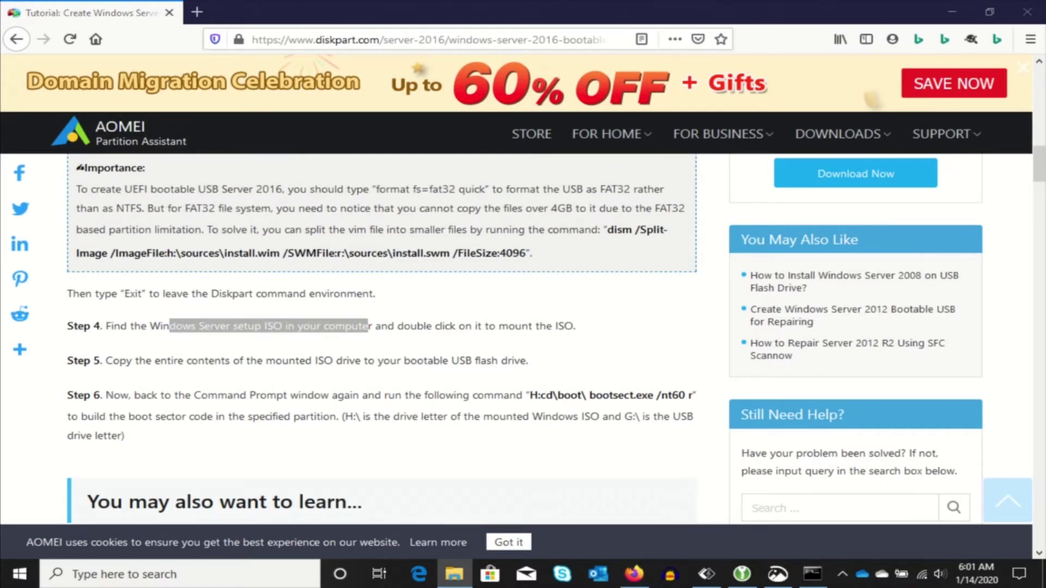
left_click_drag(234, 110, 475, 140)
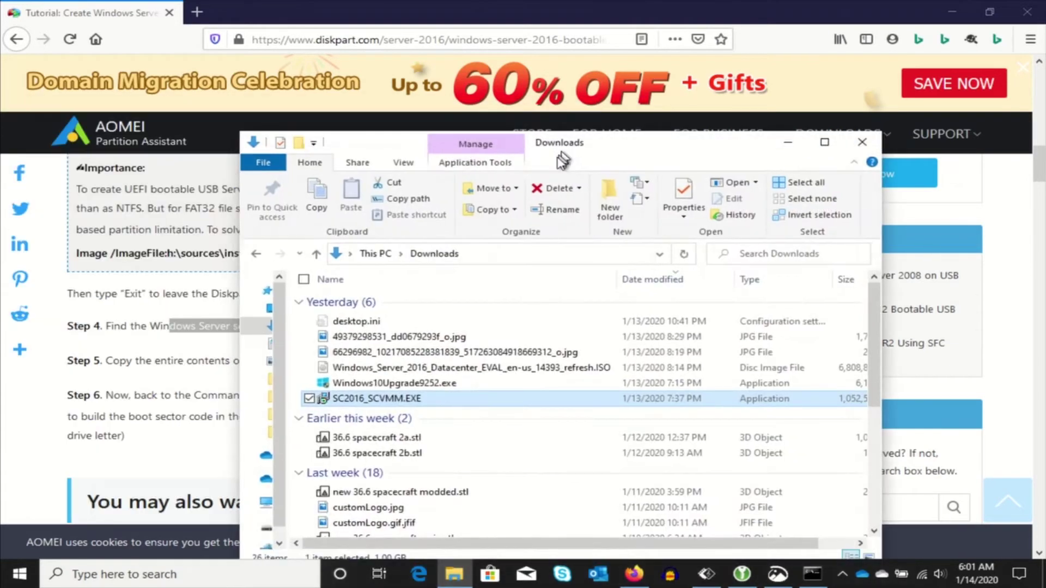
Step: Mount the Windows Server 2016 ISO and select all of its contents
right_click(486, 369)
left_click(302, 87)
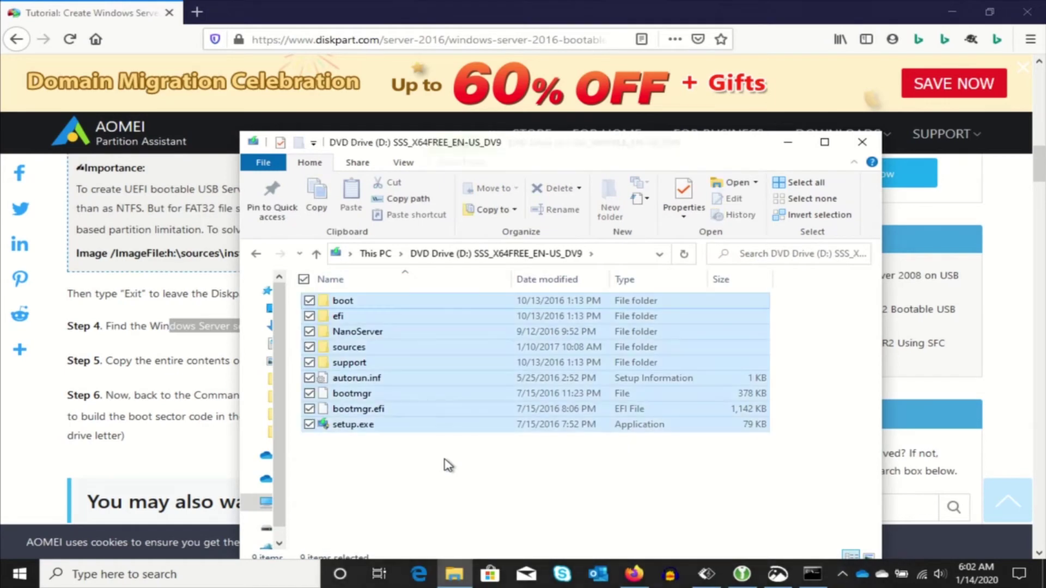
key("ctrl+a")
Step: Paste the ISO contents into USB Drive (R:) and highlight the tutorial's Step 6 bootsect line
left_click(266, 501)
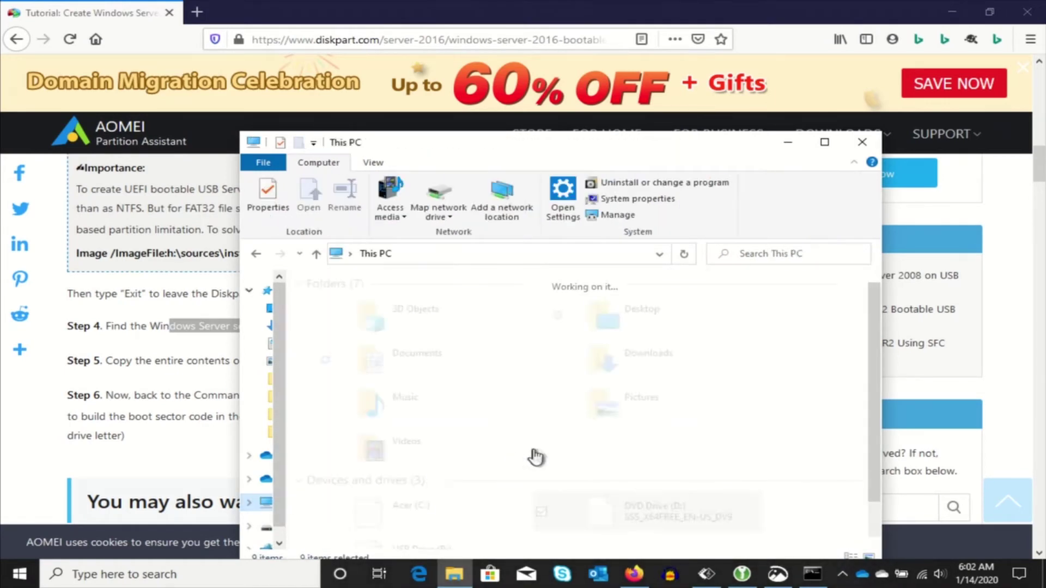
scroll(655, 507, "down", 1)
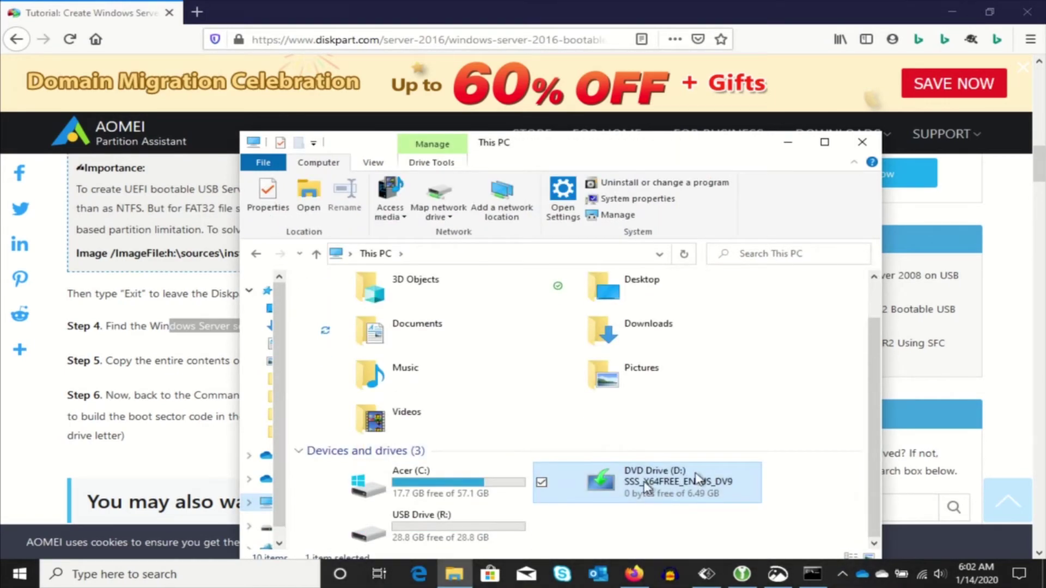
left_click(458, 523)
double_click(459, 524)
right_click(496, 409)
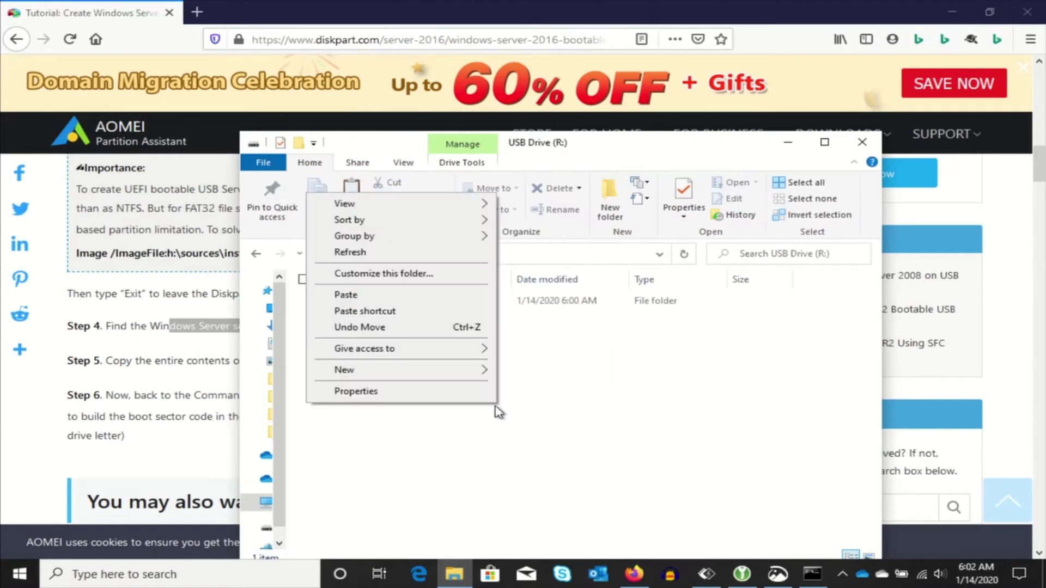
left_click(372, 298)
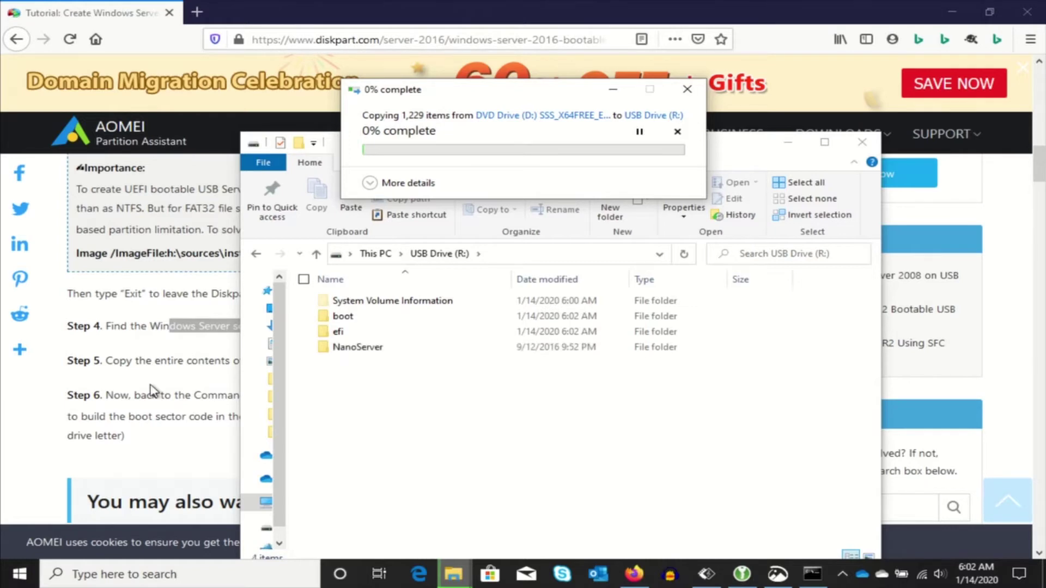
left_click(151, 391)
left_click_drag(152, 390, 435, 413)
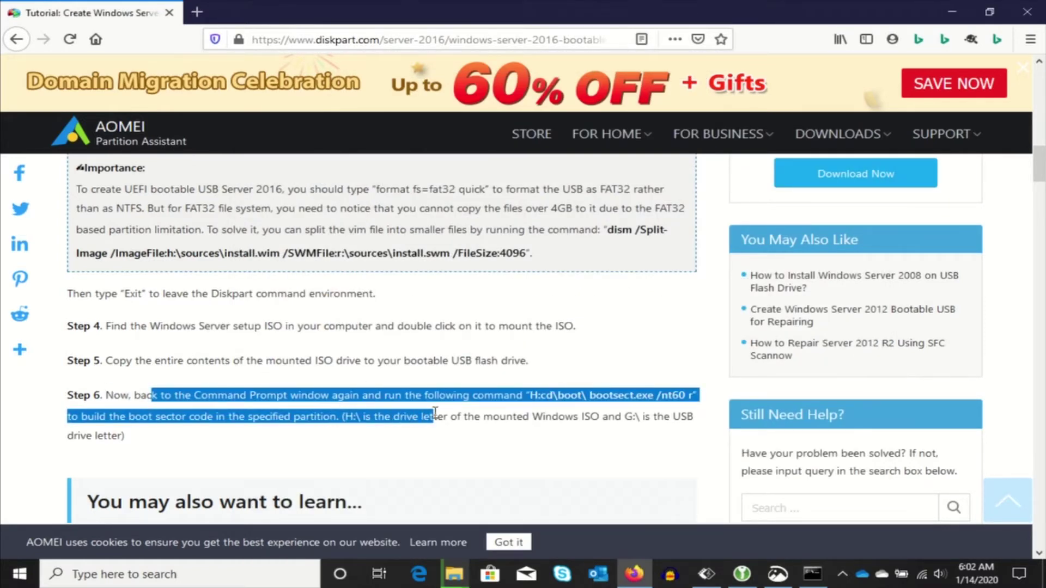
Step: Check the copied setup files on USB Drive (R:), then return to the tutorial and console
left_click(454, 576)
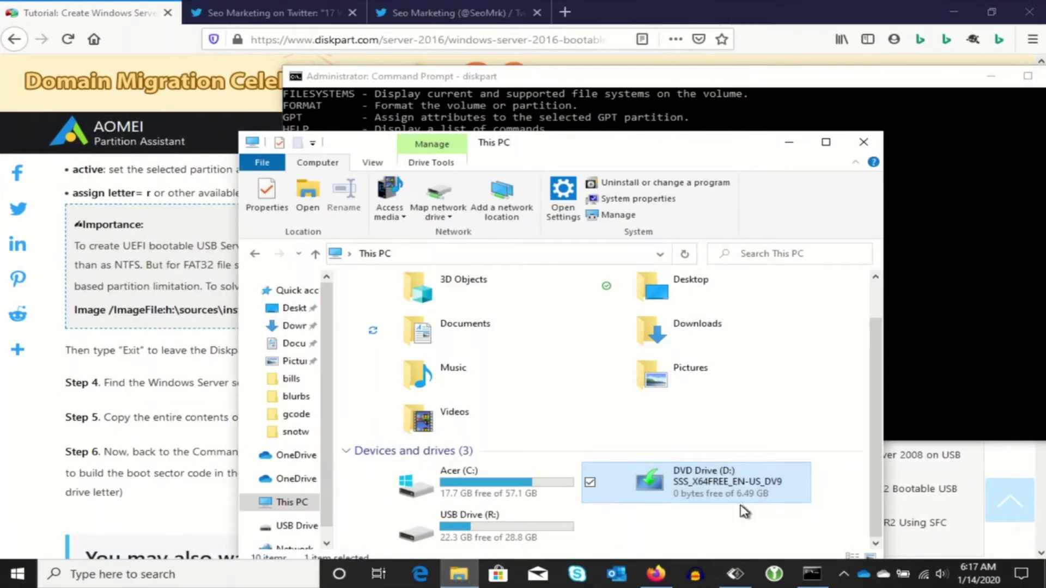
left_click(531, 533)
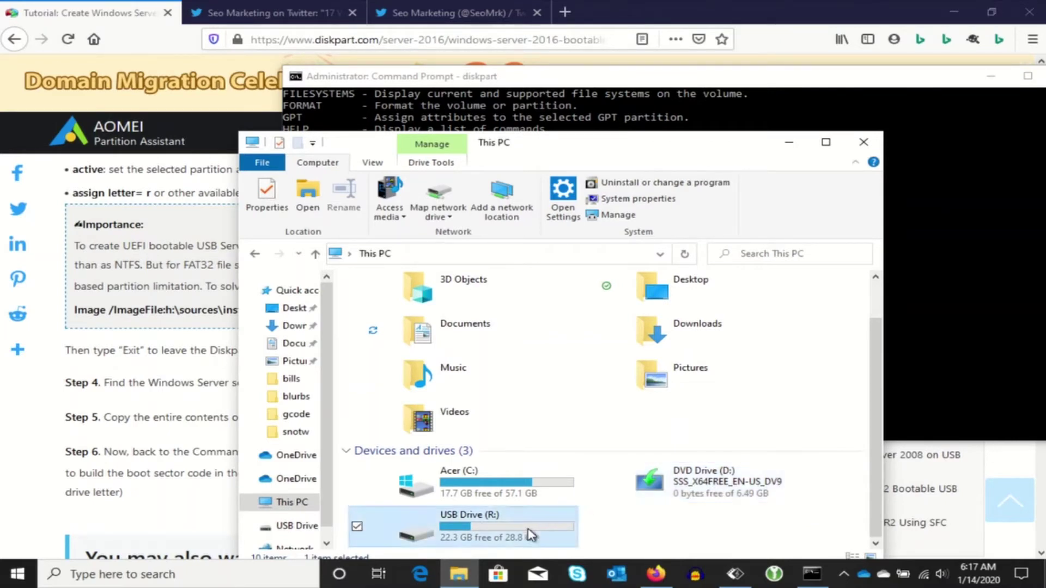
double_click(529, 534)
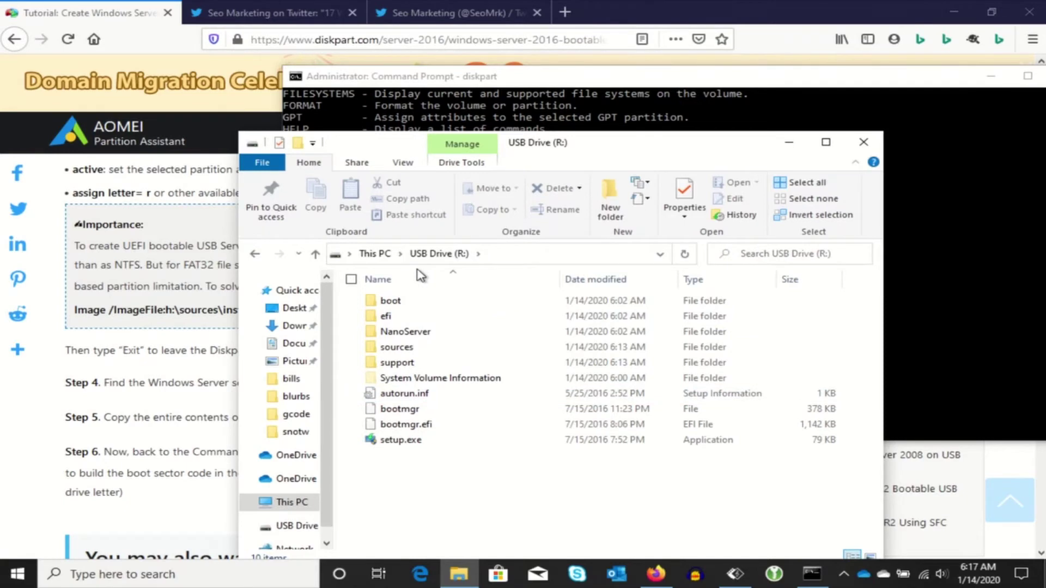
left_click(122, 356)
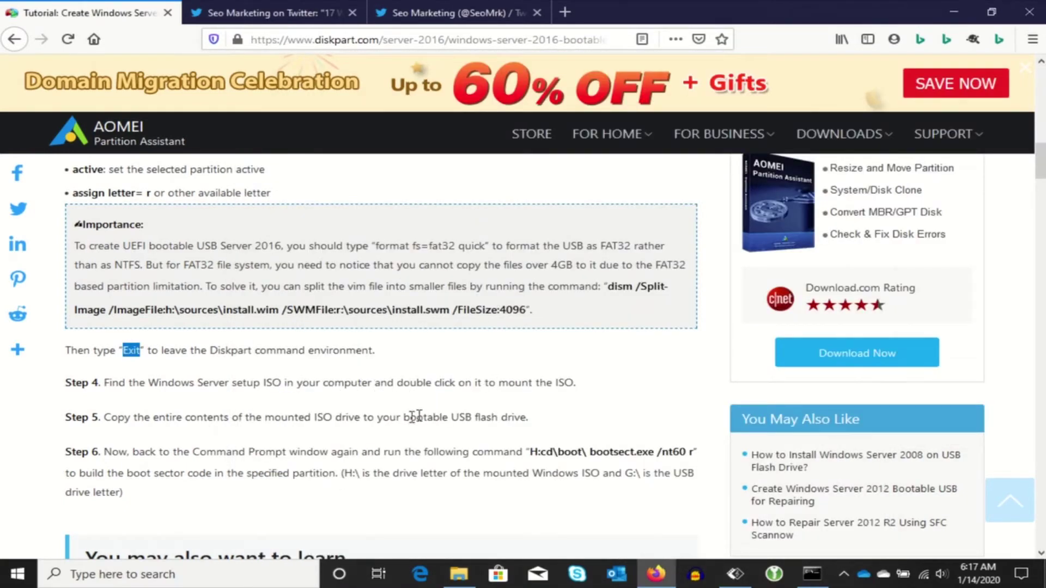
left_click(811, 575)
Step: Exit DiskPart and run the tutorial's pasted bootsect /nt60 command with its drive letter changed to D
left_click(811, 376)
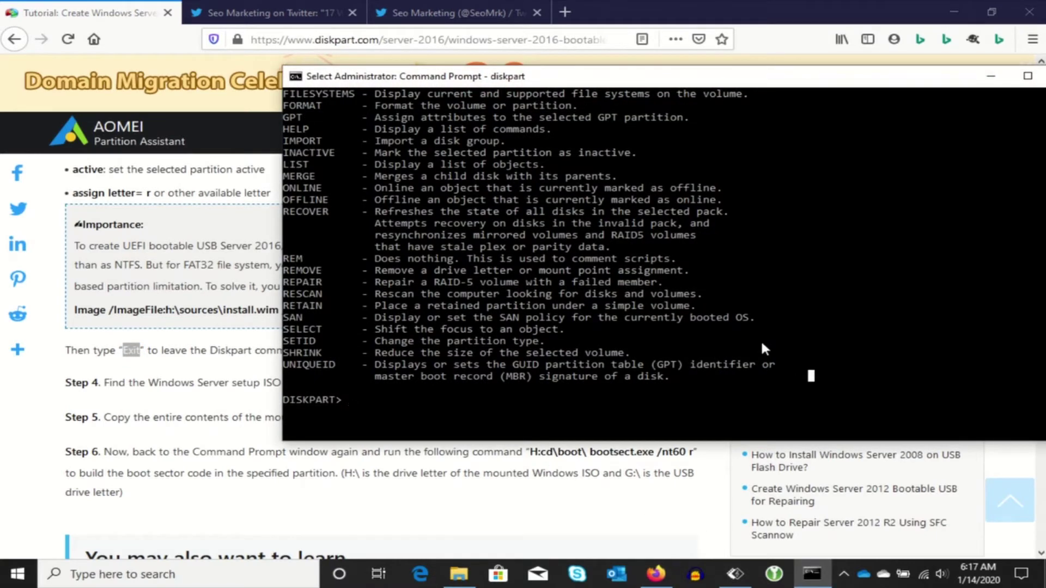
type("ex")
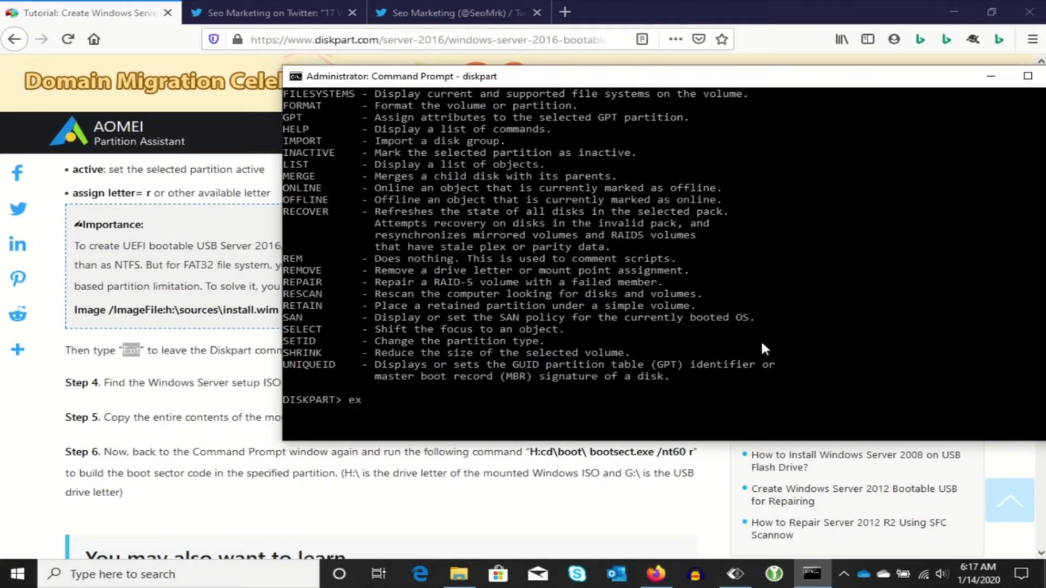
type("it")
key("Return")
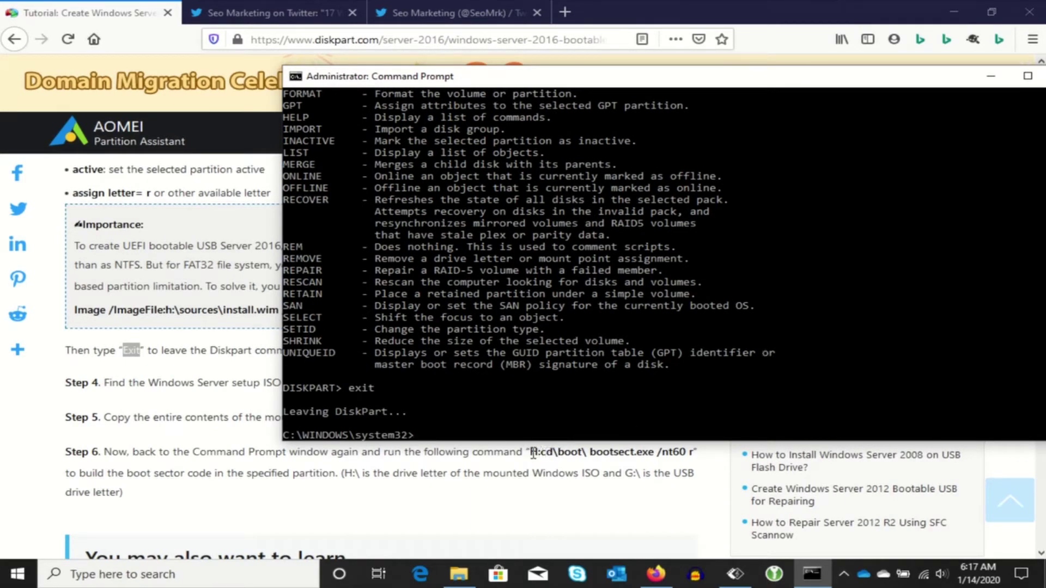
left_click_drag(529, 452, 692, 457)
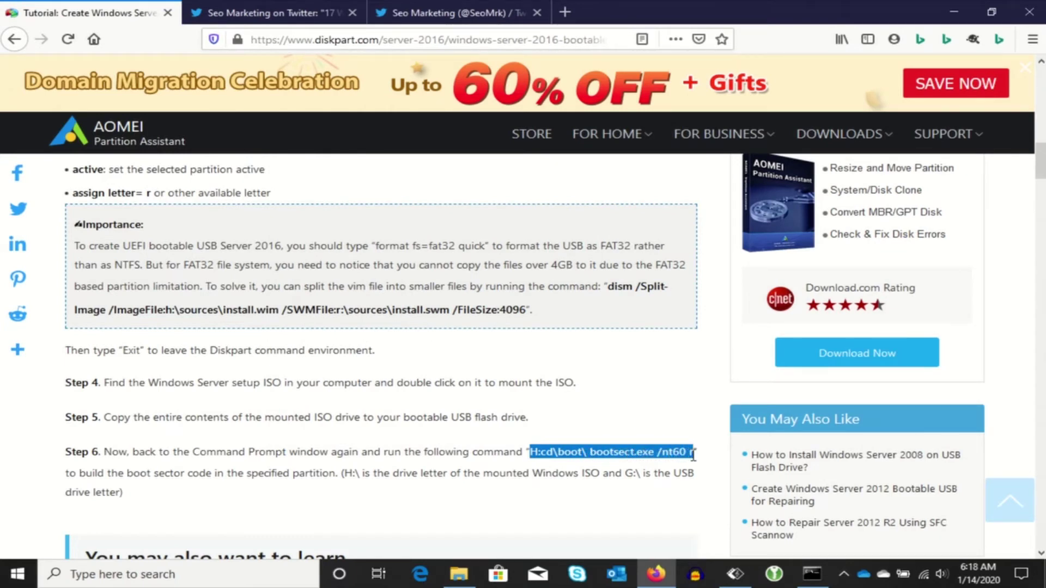
left_click(813, 574)
right_click(619, 418)
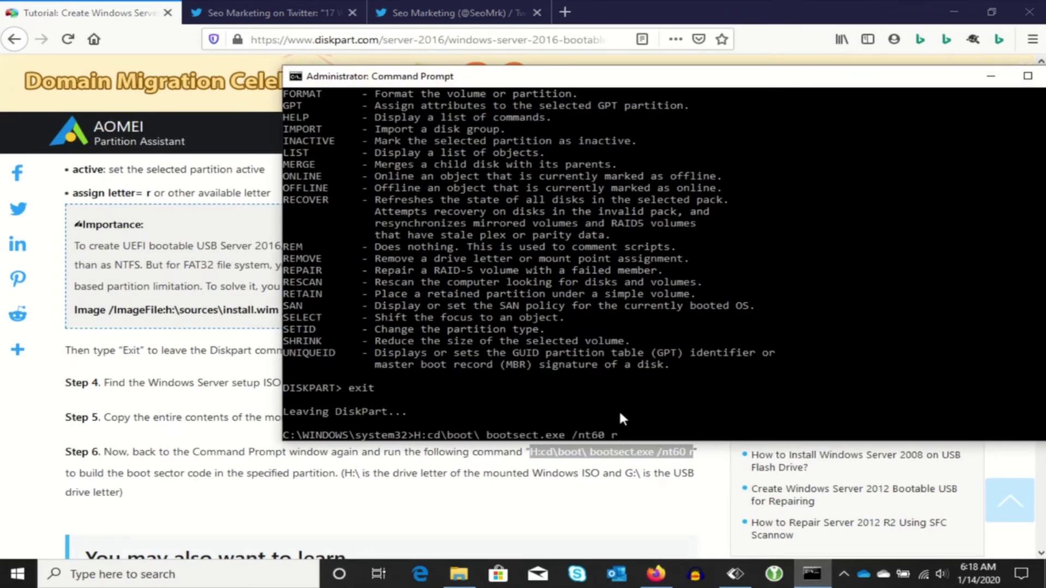
type("D")
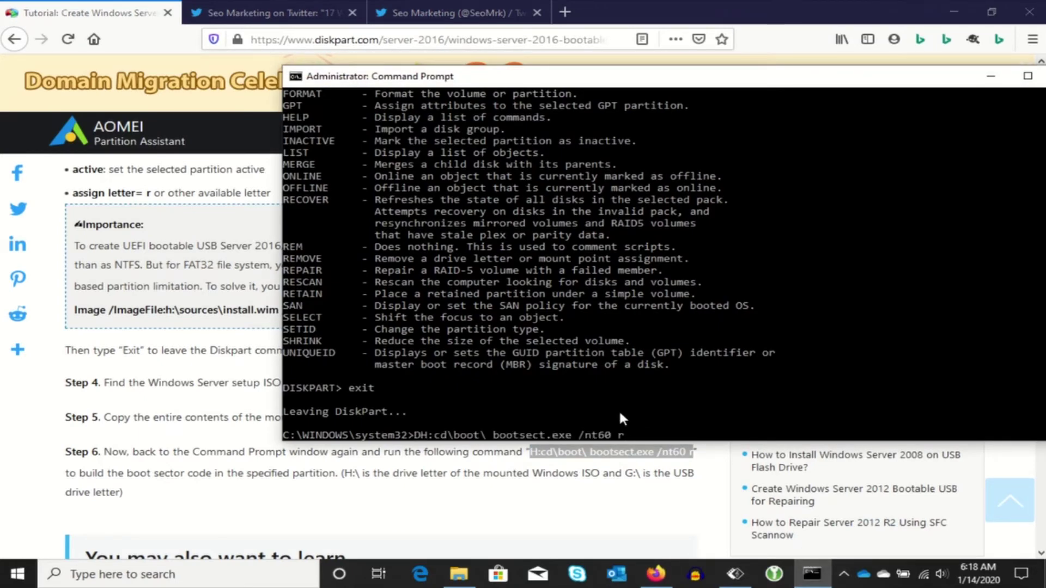
key("Delete")
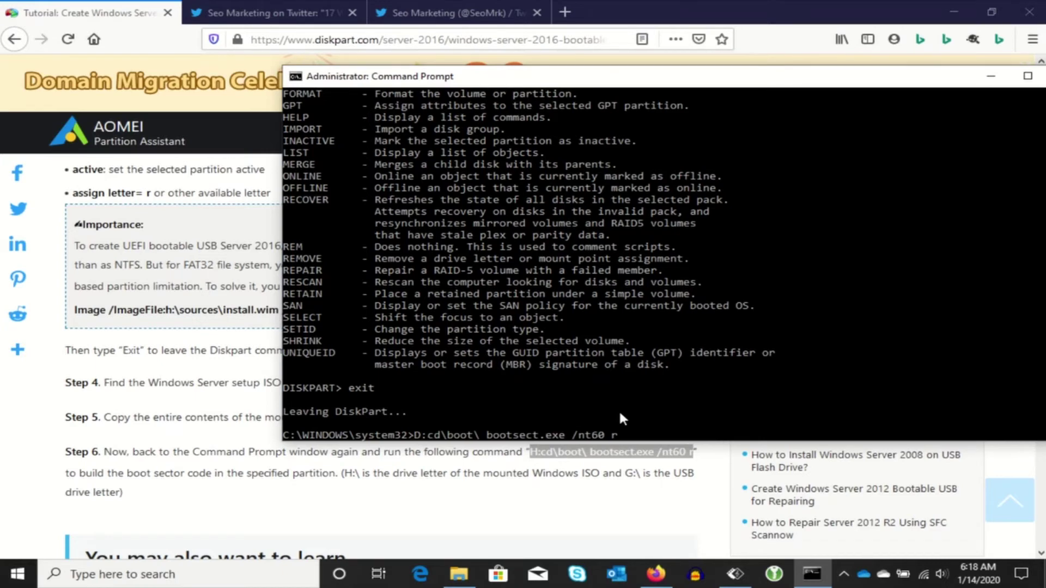
key("Return")
key("Return")
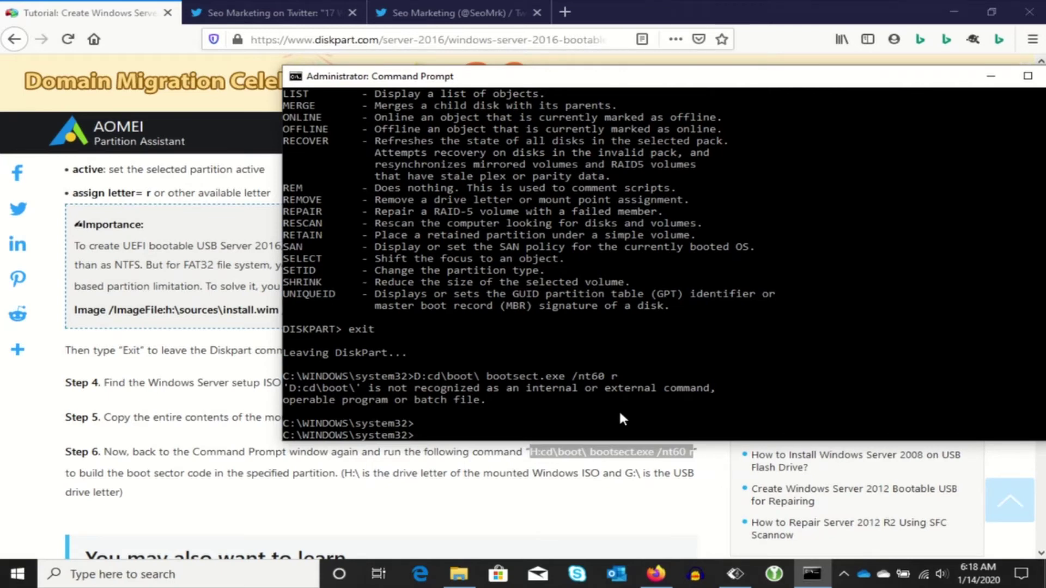
type("d:")
Step: Run bootsect.exe /nt60 R: from D:\boot, fixing the drive letter after a first attempt
key("Return")
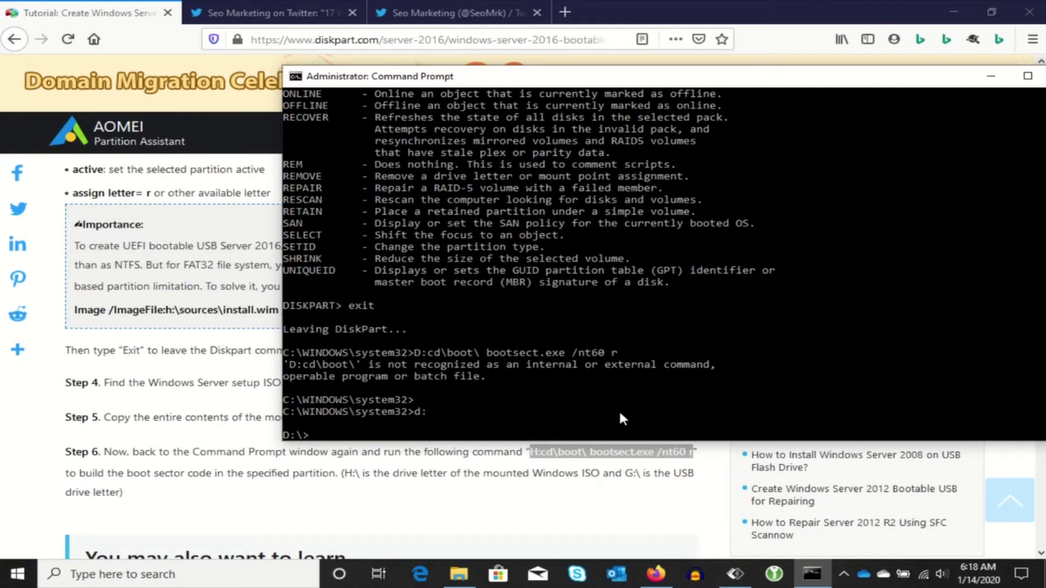
type("cd\\")
type("boot")
key("Return")
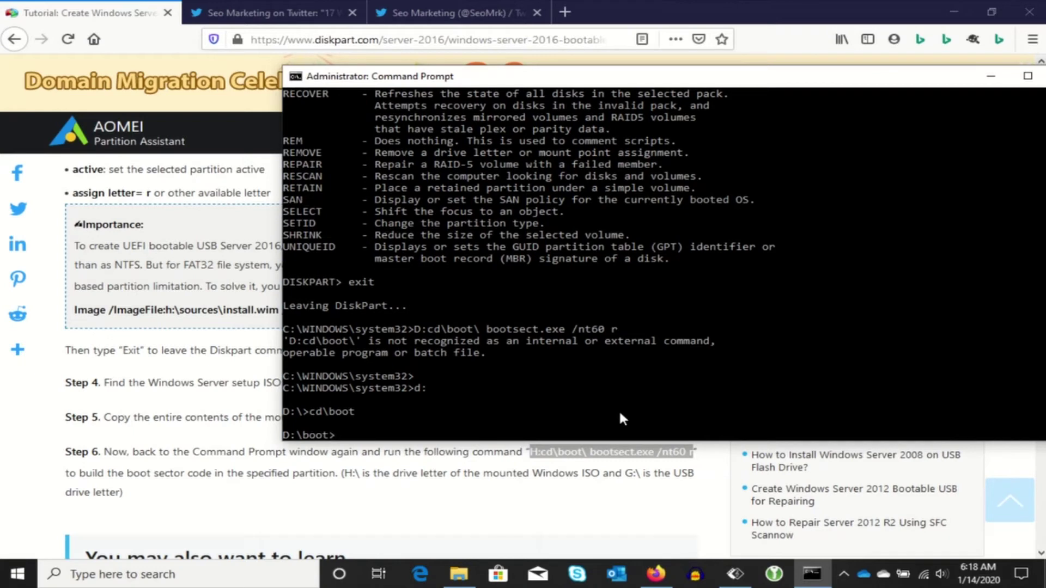
type("boots")
type("ect")
type(".exe")
type(" /nt")
type("60")
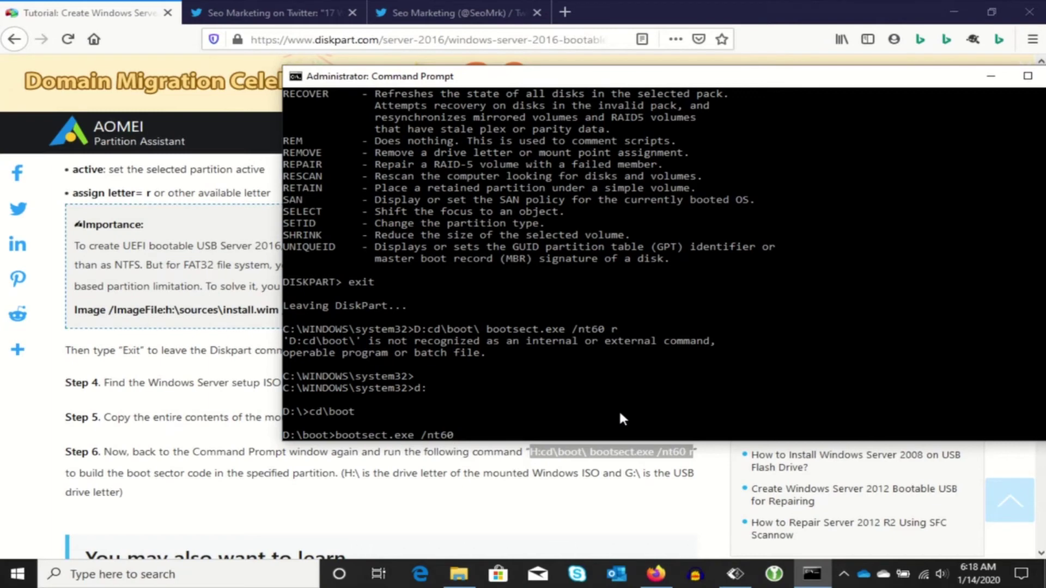
type(" r")
key("Return")
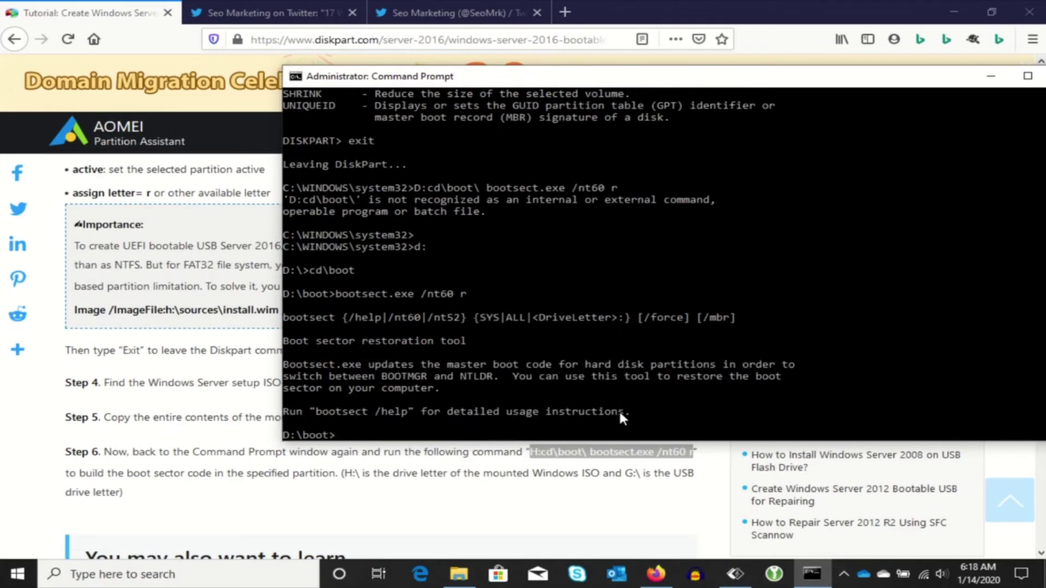
key("Up")
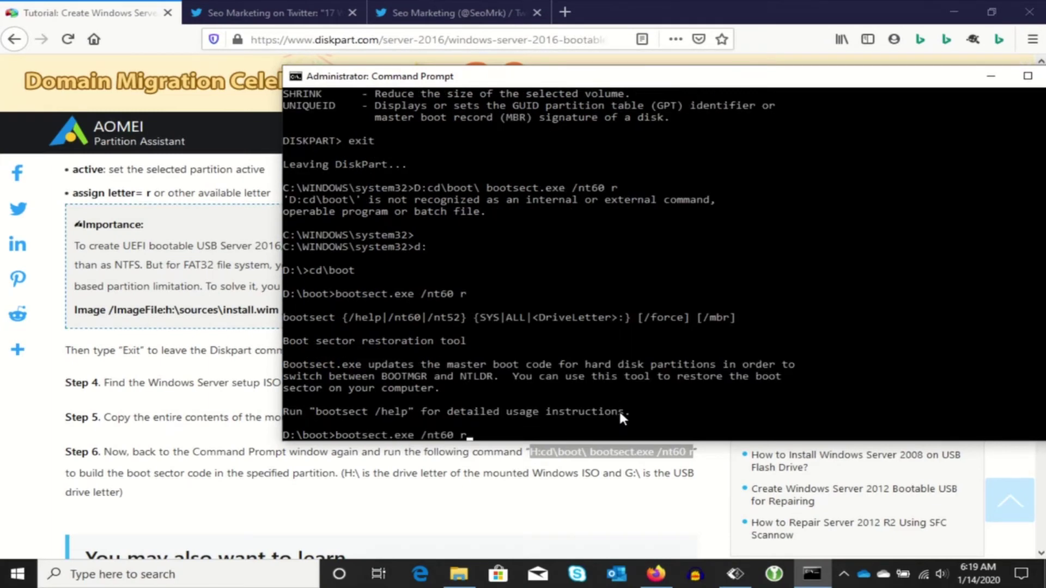
key("BackSpace")
type("R")
type(":")
key("Return")
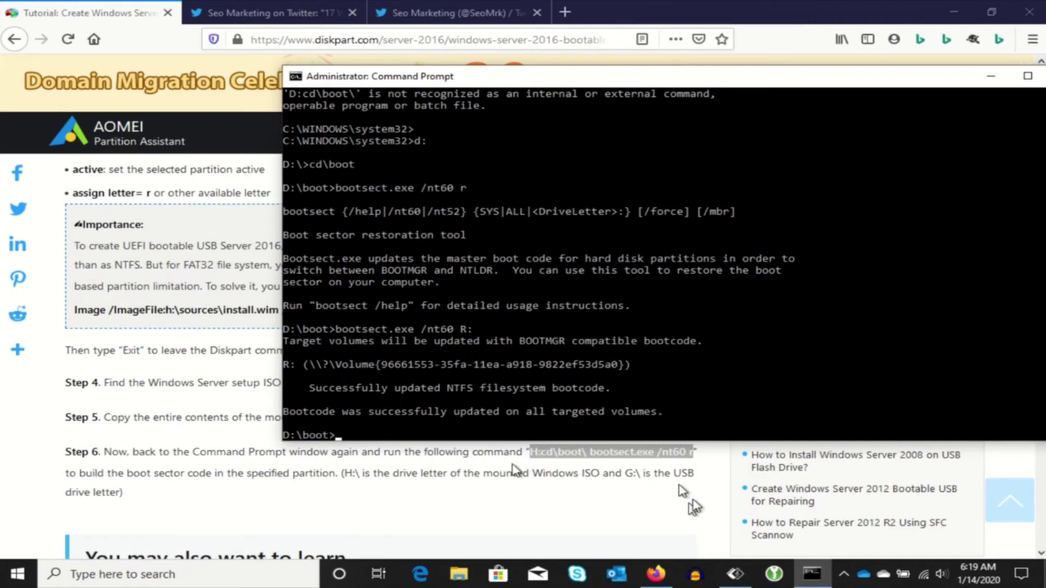
left_click(609, 472)
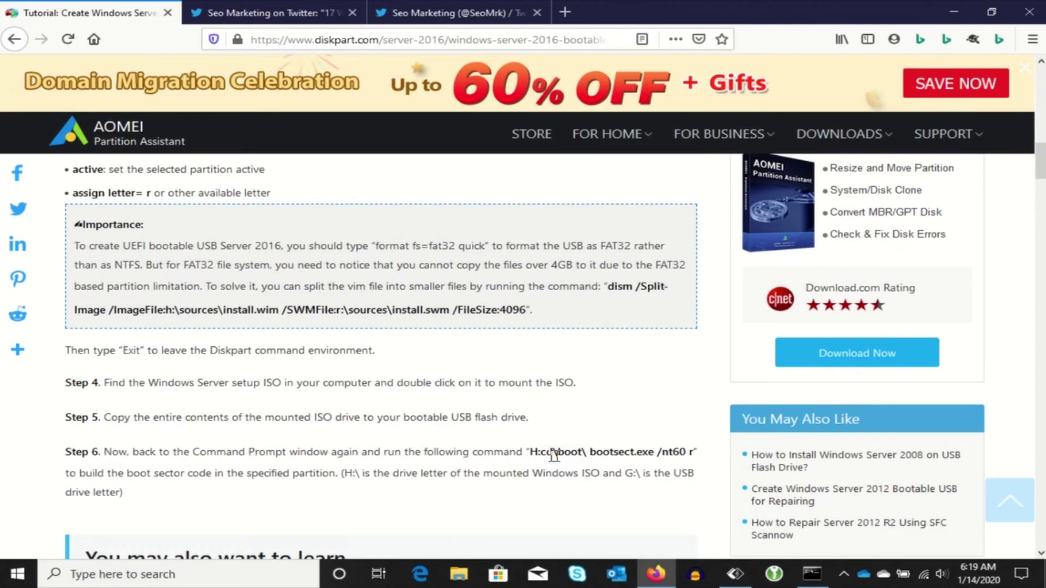
left_click_drag(537, 452, 693, 455)
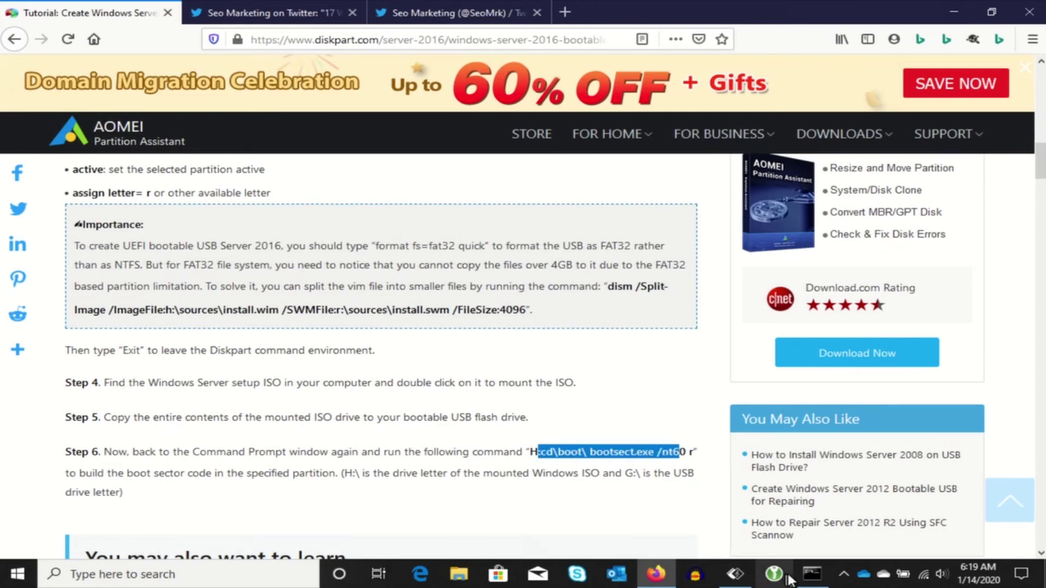
left_click(812, 574)
scroll(616, 335, "up", 1)
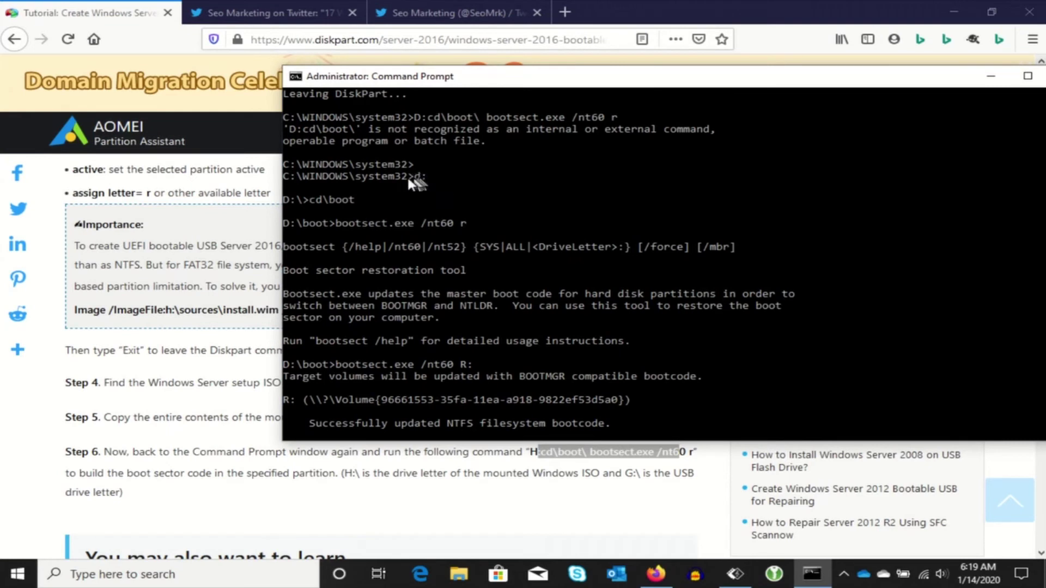
mouse_move(410, 177)
left_mouse_down()
mouse_move(426, 183)
mouse_move(296, 201)
mouse_move(482, 226)
left_mouse_up()
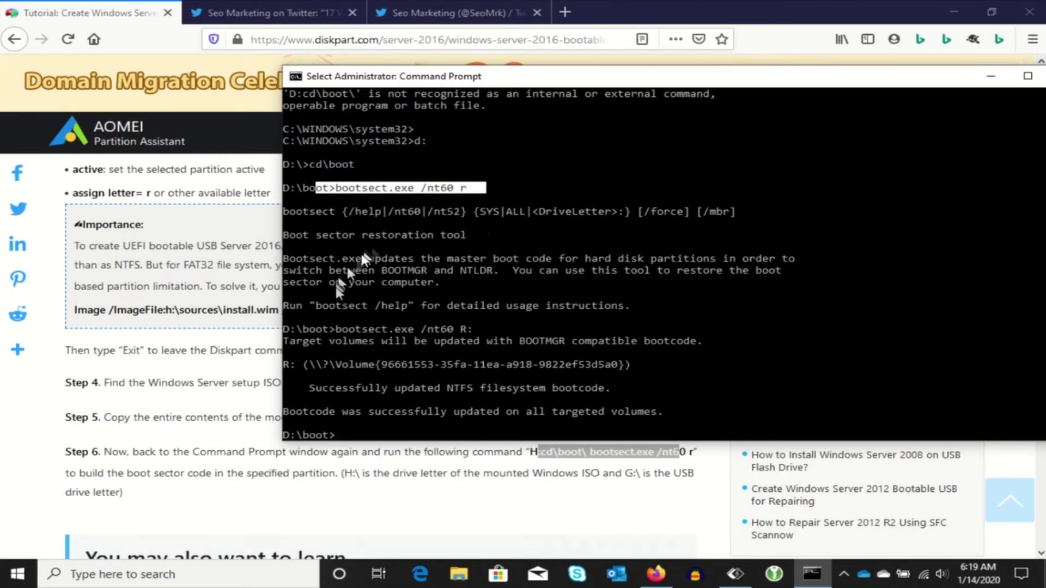
left_click_drag(330, 329, 479, 332)
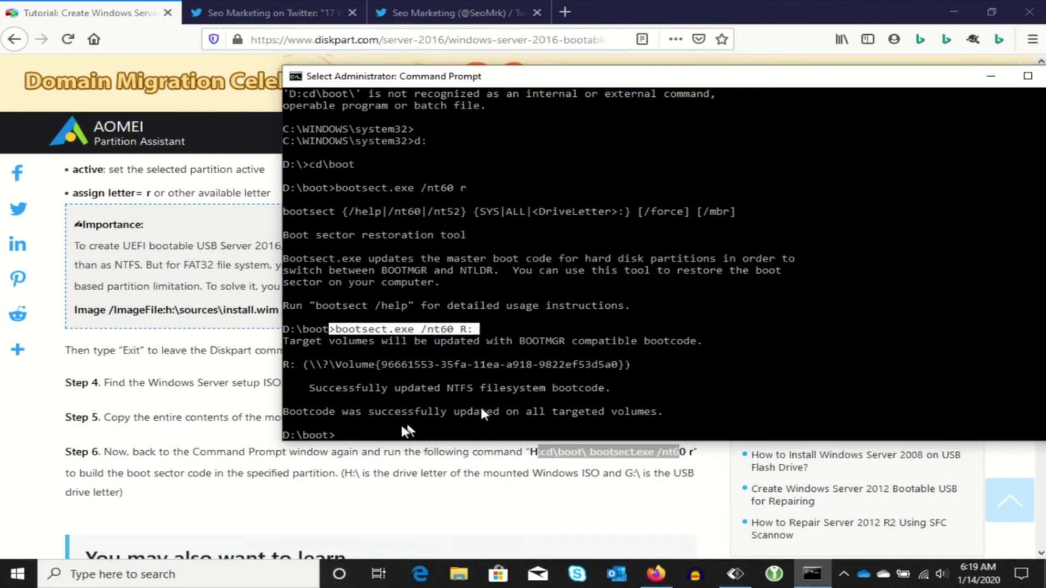
left_click_drag(388, 412, 660, 416)
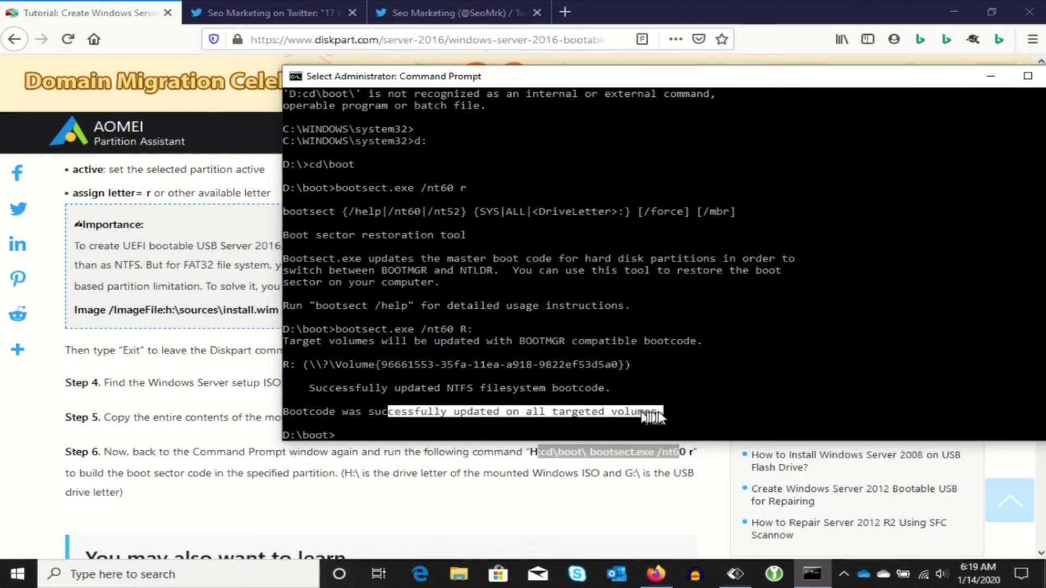